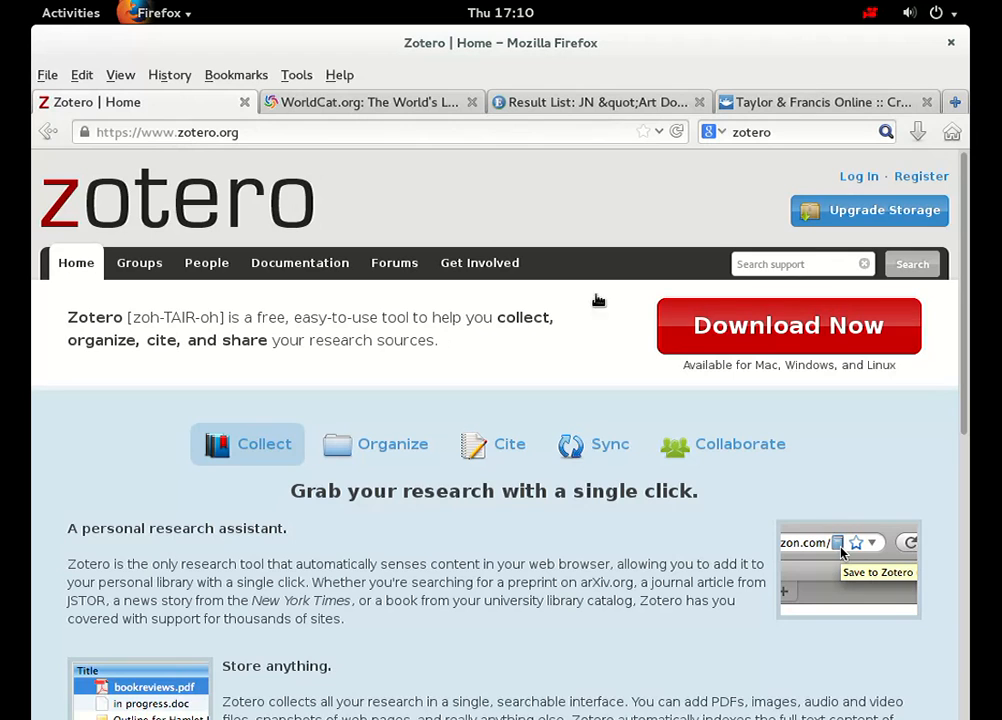
# Install the Zotero 4.0 for Firefox add-on from the Zotero download page and restart the browser
pyautogui.click(790, 334)
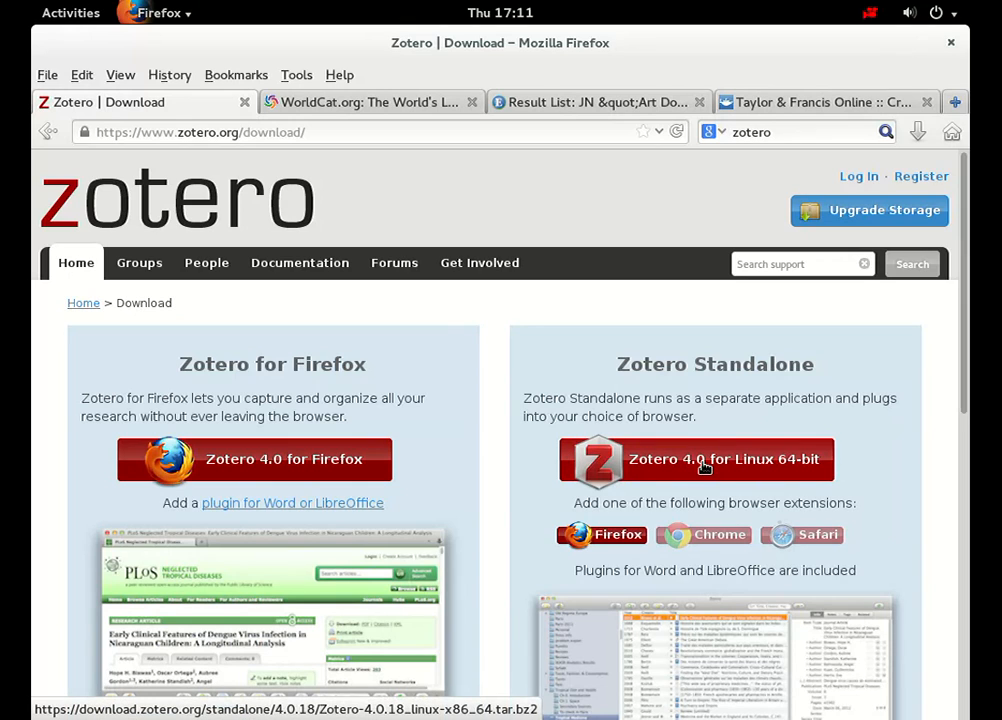
pyautogui.click(246, 468)
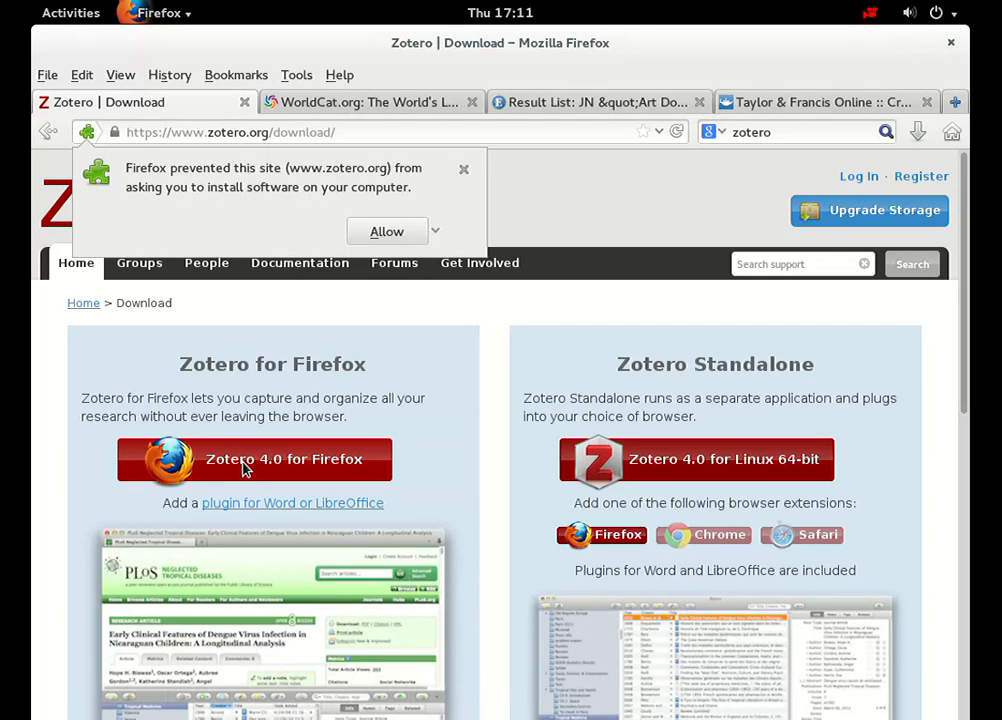
pyautogui.click(400, 234)
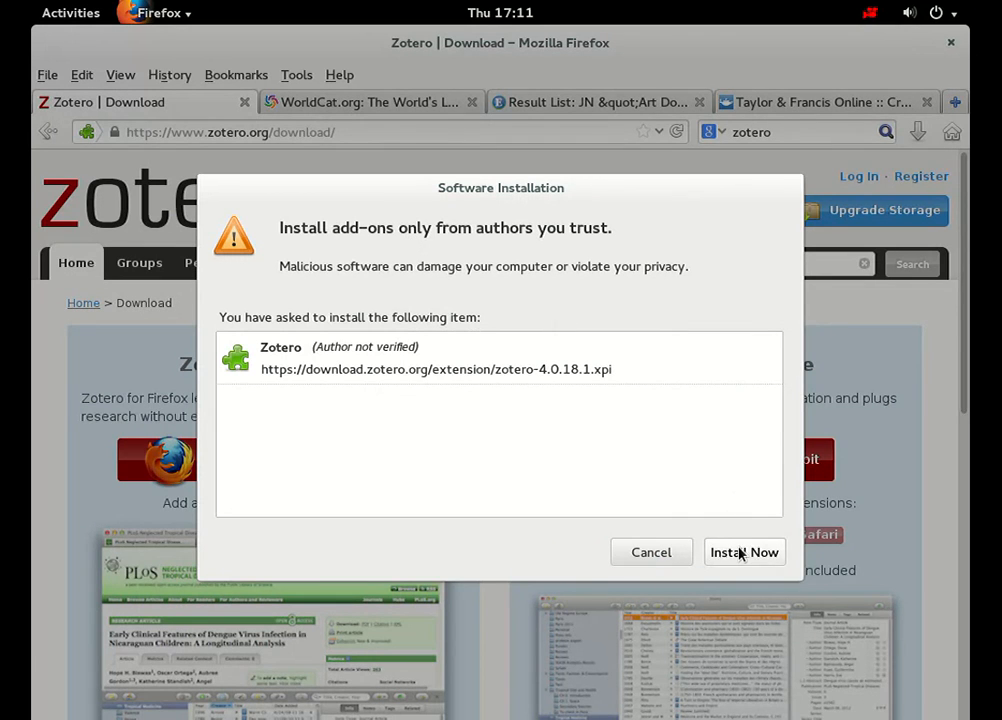
pyautogui.click(740, 554)
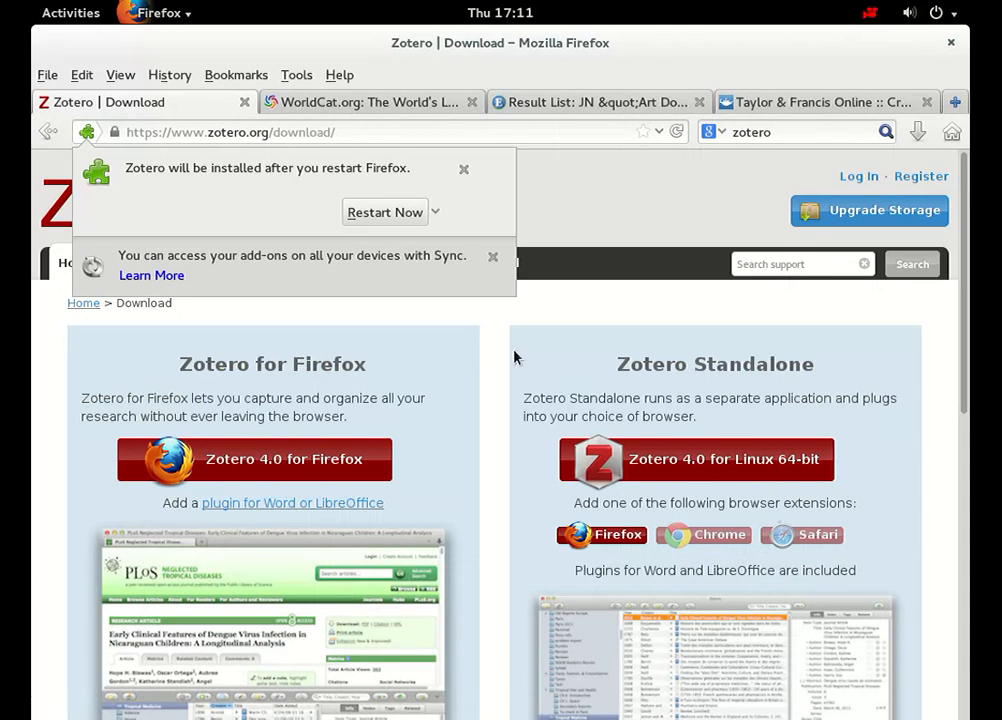
pyautogui.click(393, 215)
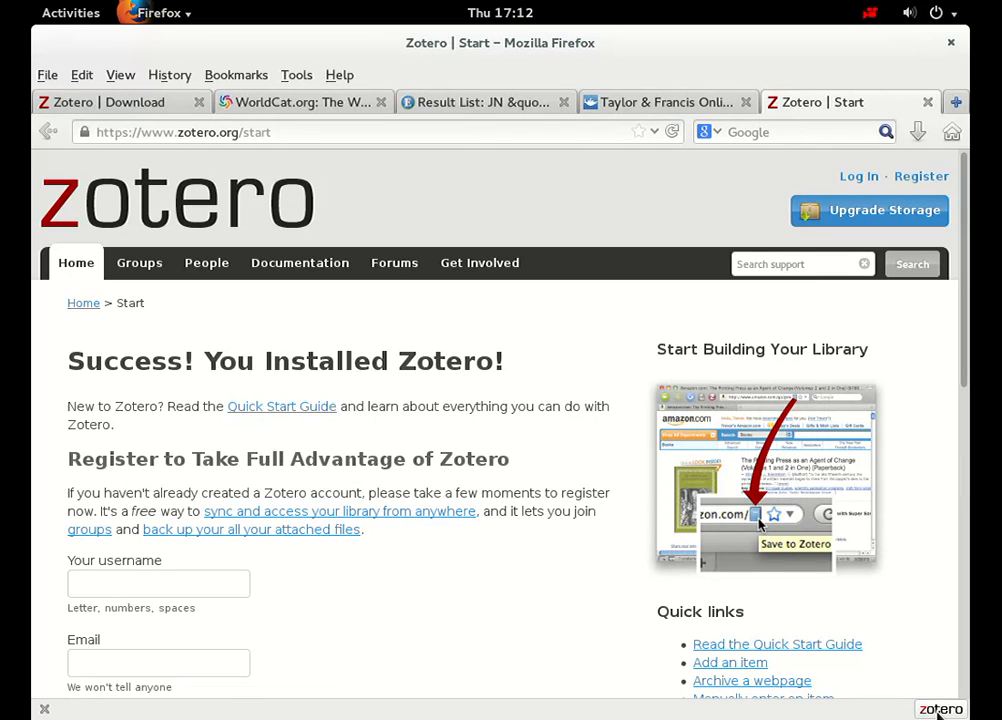
# Close the Zotero start and download pages to leave the WorldCat page in view
pyautogui.click(929, 104)
pyautogui.click(106, 108)
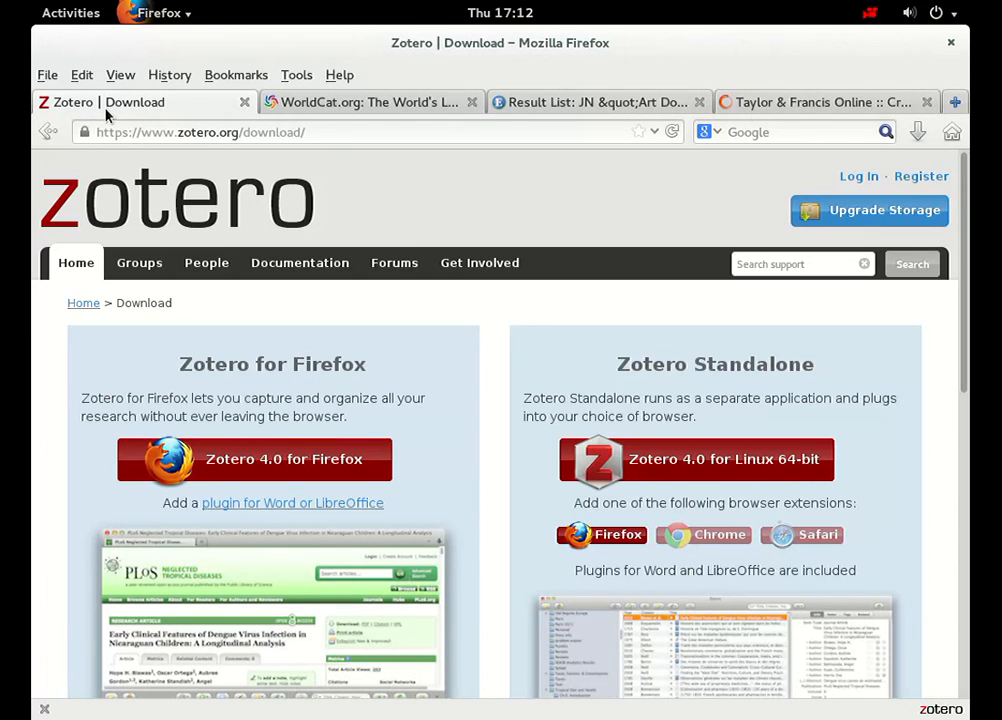
pyautogui.click(252, 109)
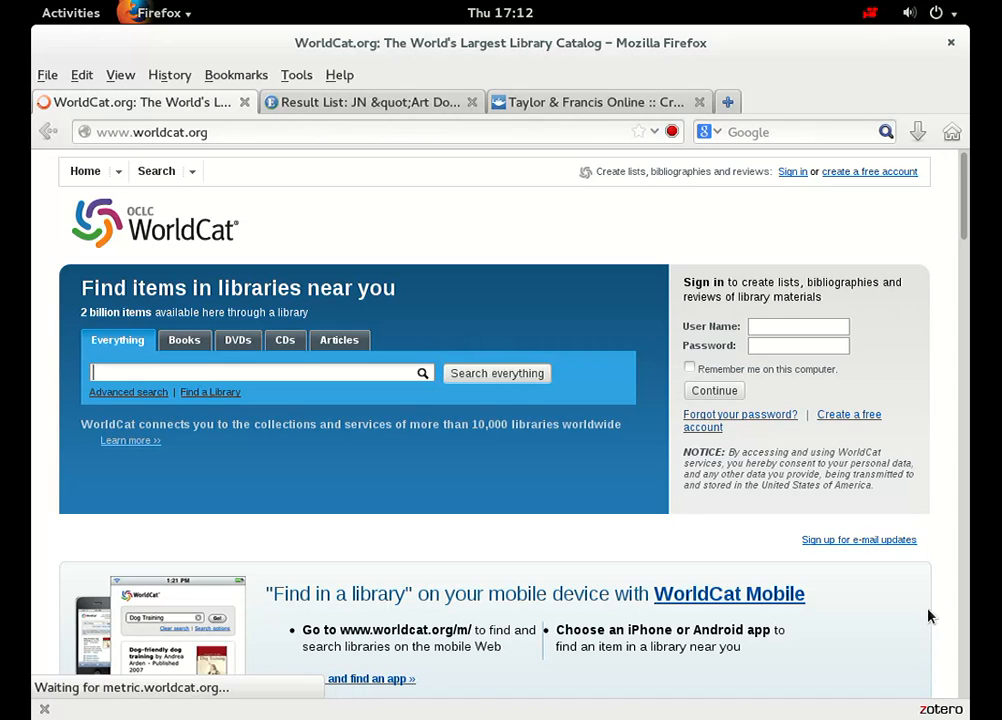
# Show the Zotero library pane with its tag selector collapsed and its height reduced
pyautogui.click(955, 712)
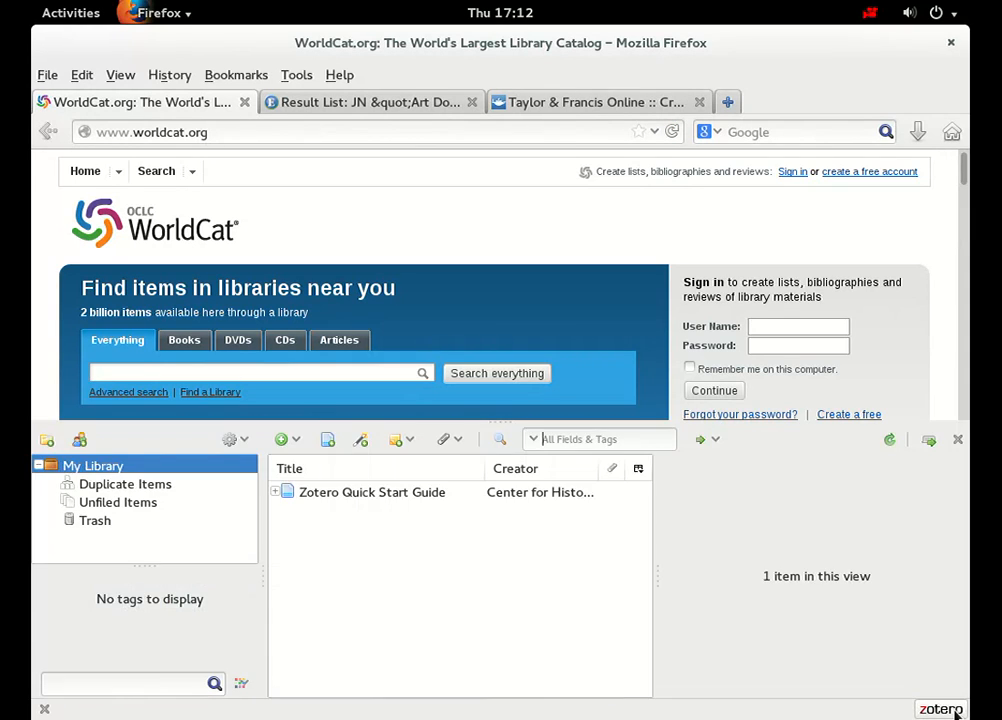
pyautogui.click(154, 576)
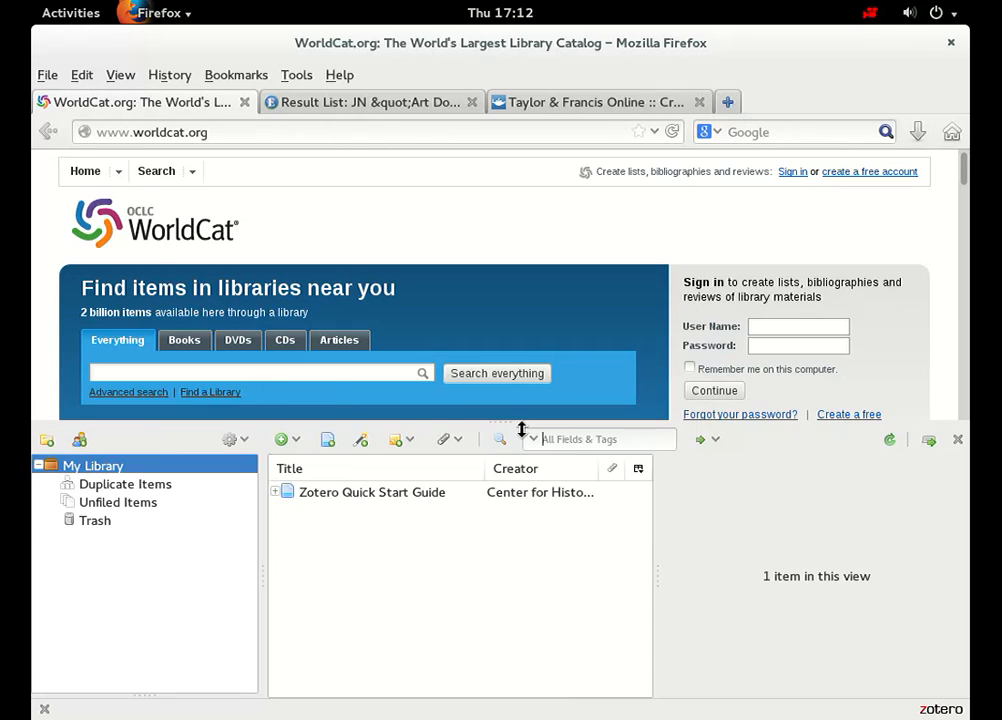
pyautogui.moveTo(521, 434); pyautogui.dragTo(517, 494)
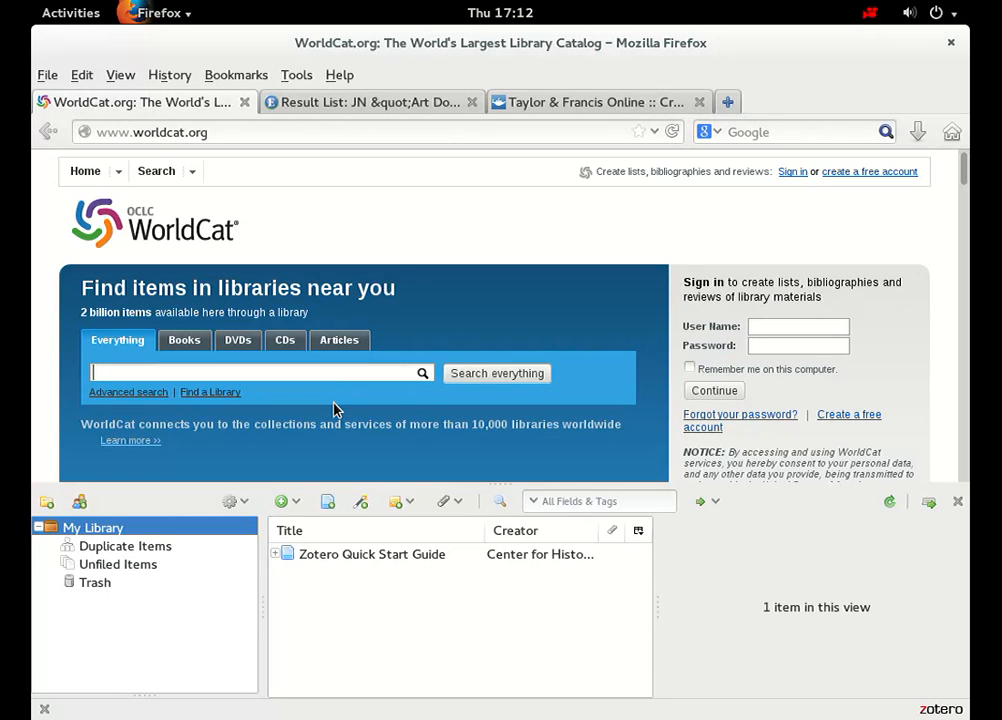
# Search WorldCat for "john latham" and dismiss the Zotero notice over the results
pyautogui.write('john latham')
pyautogui.press('Return')
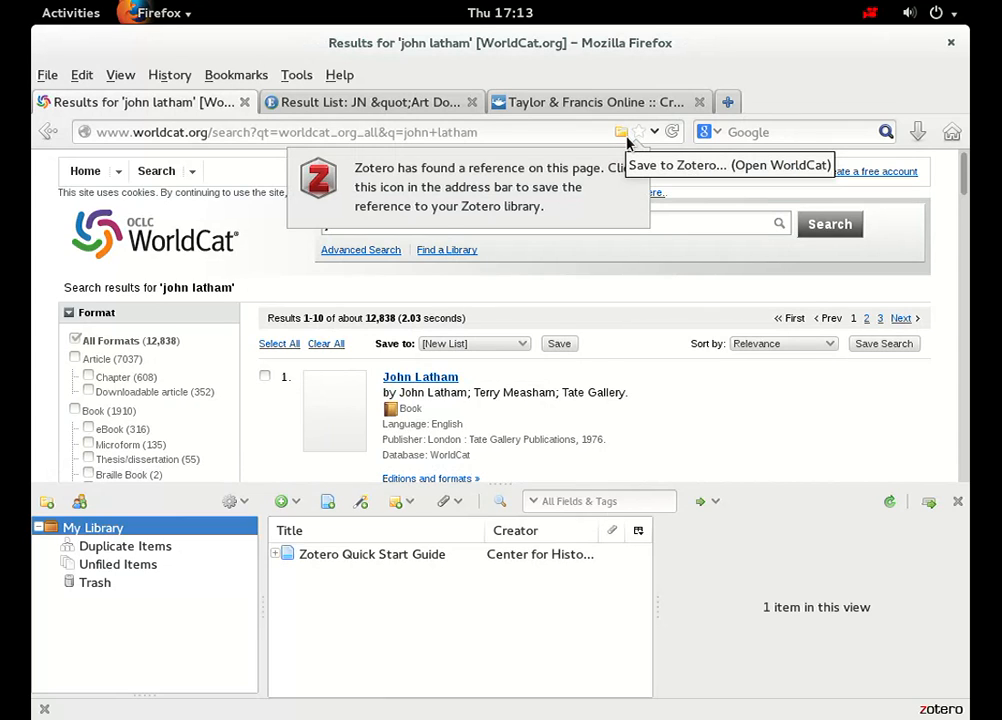
pyautogui.click(660, 401)
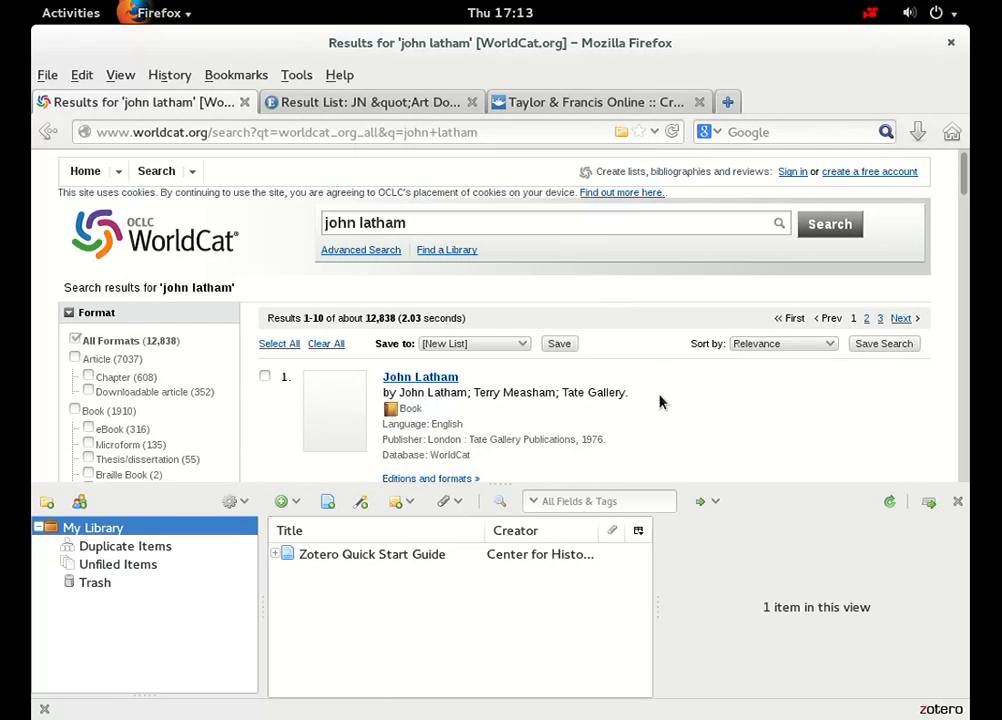
# Open the first search result, the 1976 Tate Gallery book "John Latham", and save its reference to Zotero
pyautogui.scroll(-3, 660, 401)
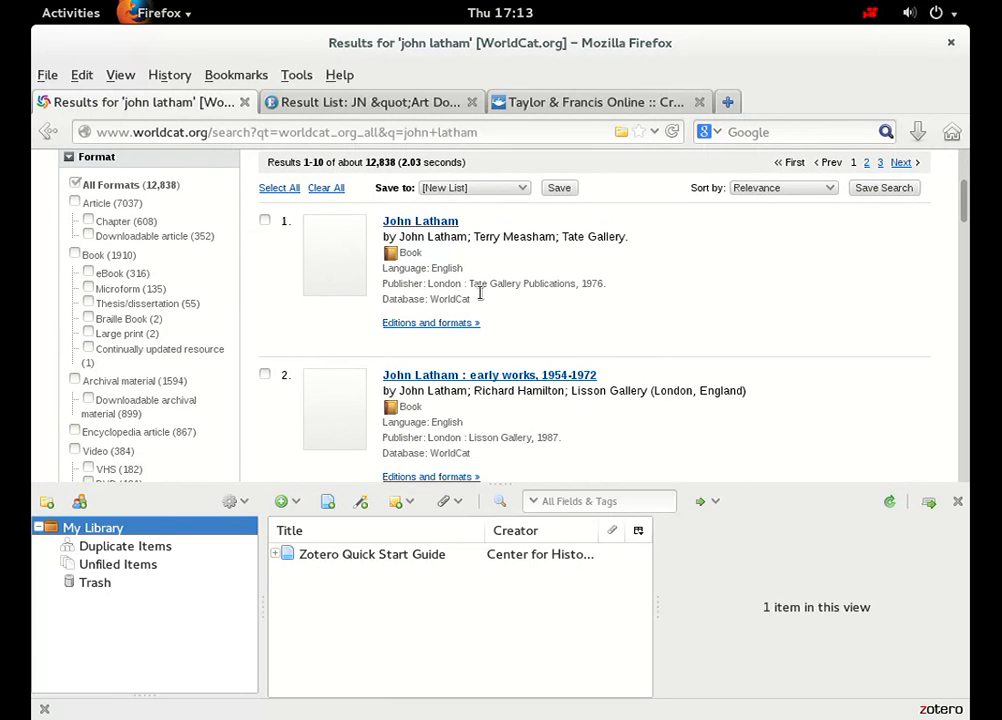
pyautogui.scroll(-5, 480, 293)
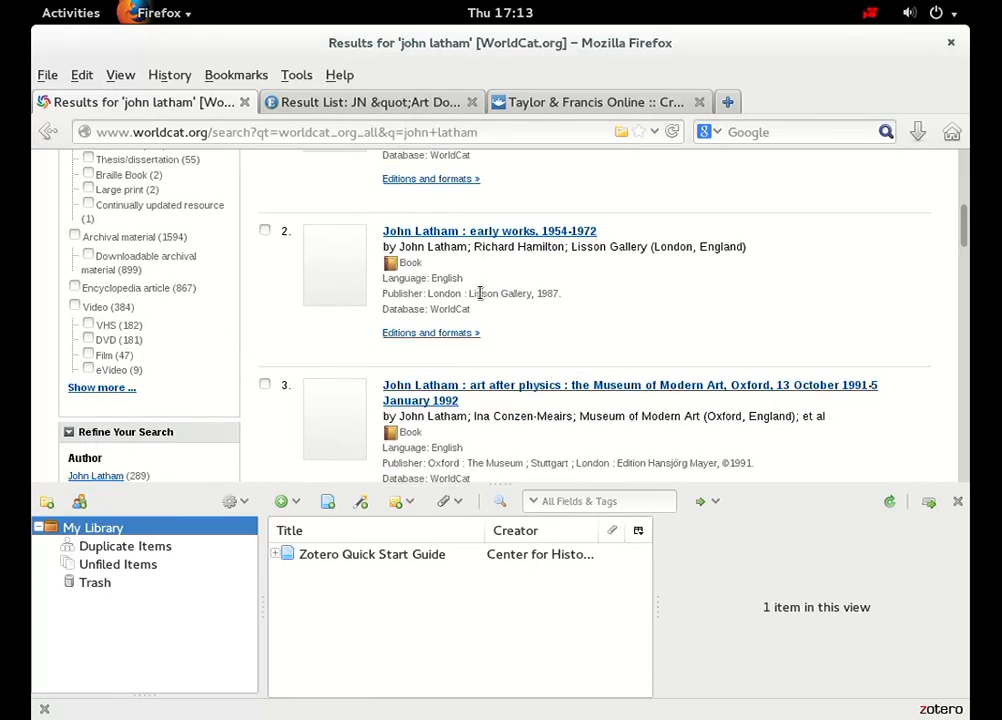
pyautogui.scroll(-5, 480, 293)
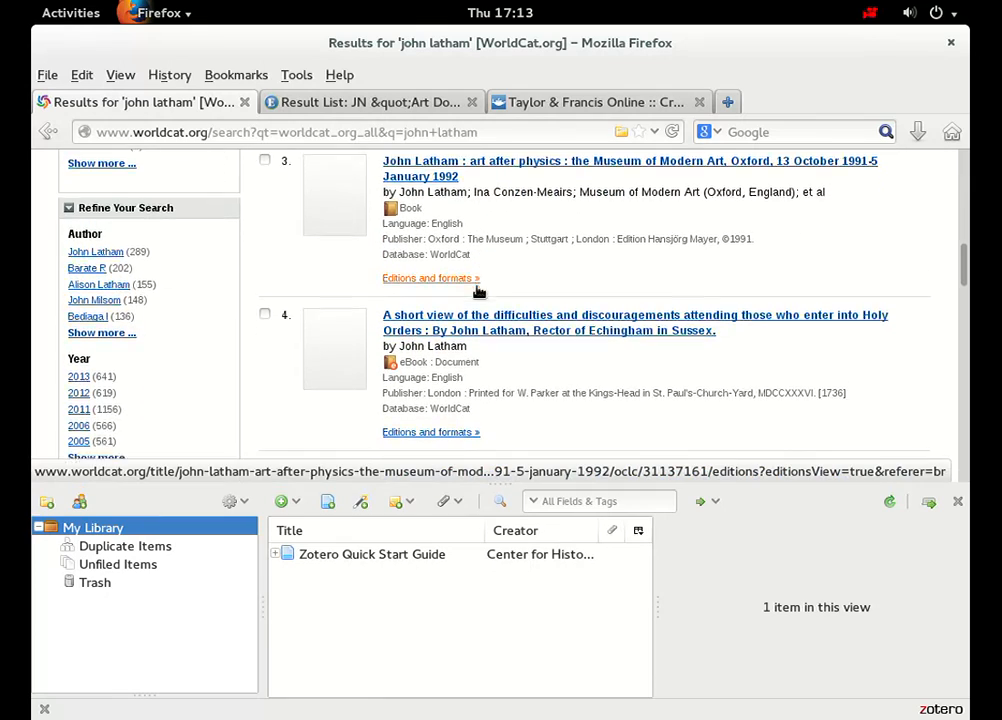
pyautogui.scroll(-6, 479, 291)
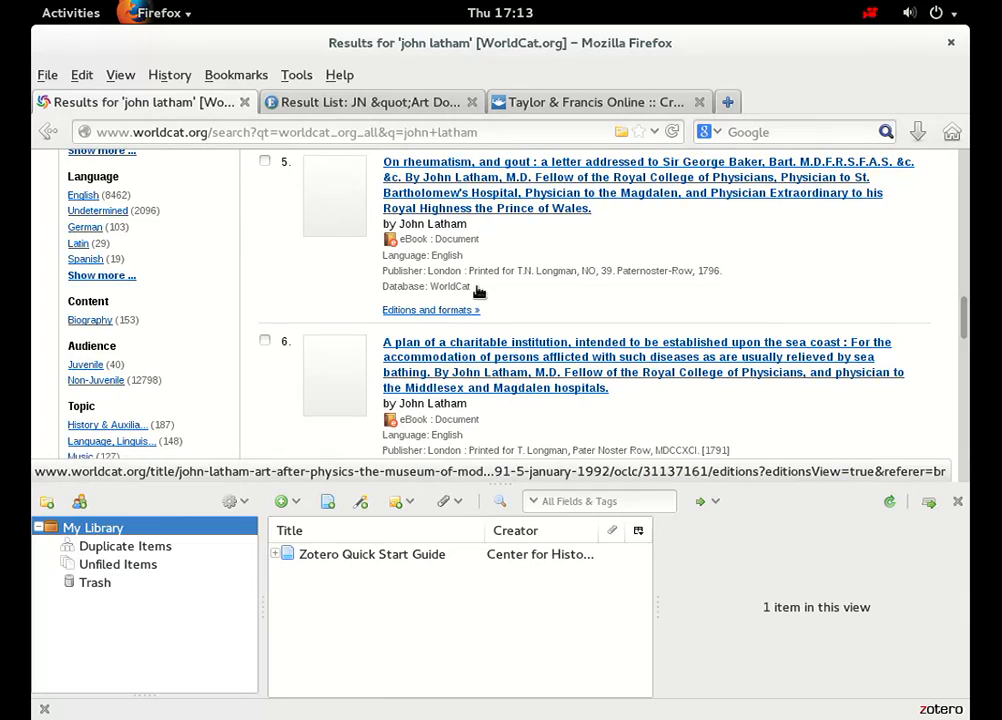
pyautogui.scroll(-4, 480, 292)
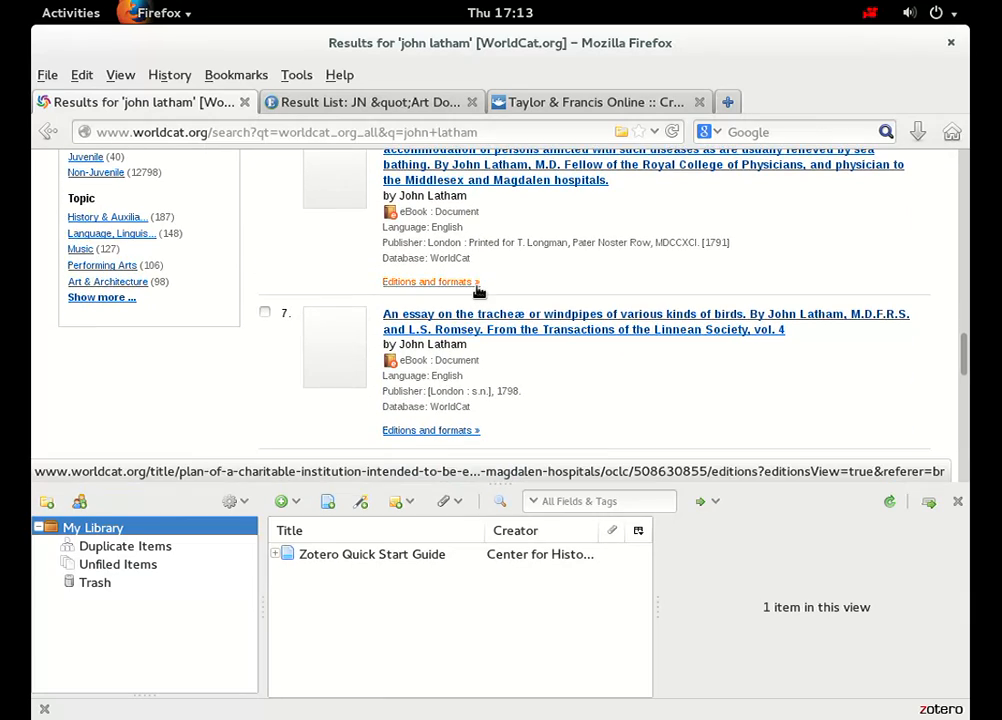
pyautogui.scroll(15, 479, 291)
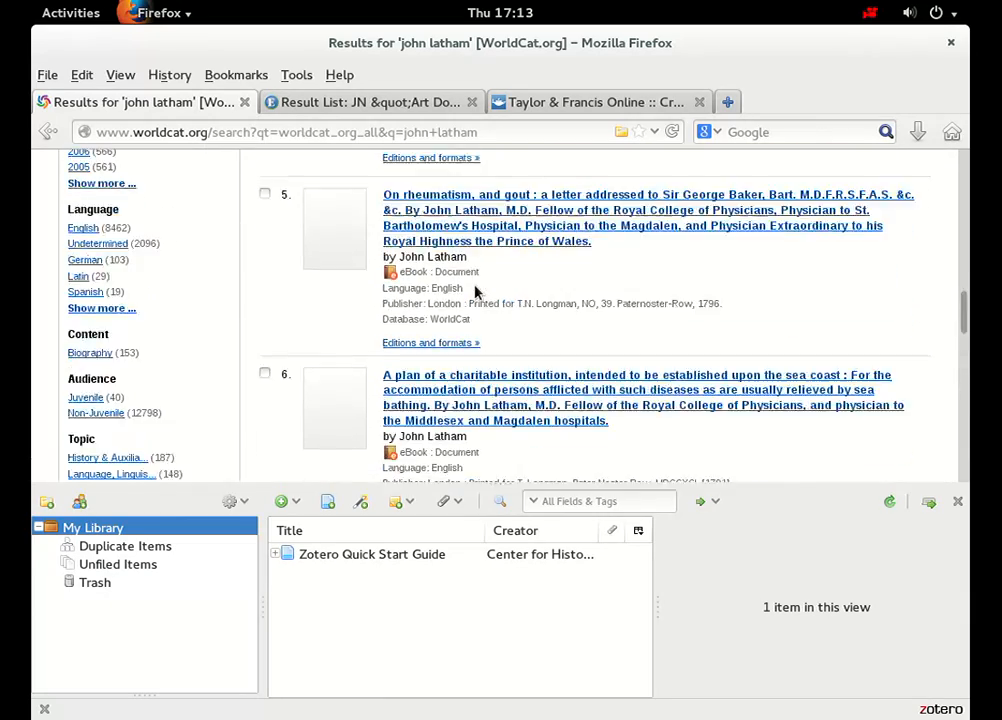
pyautogui.scroll(4, 479, 291)
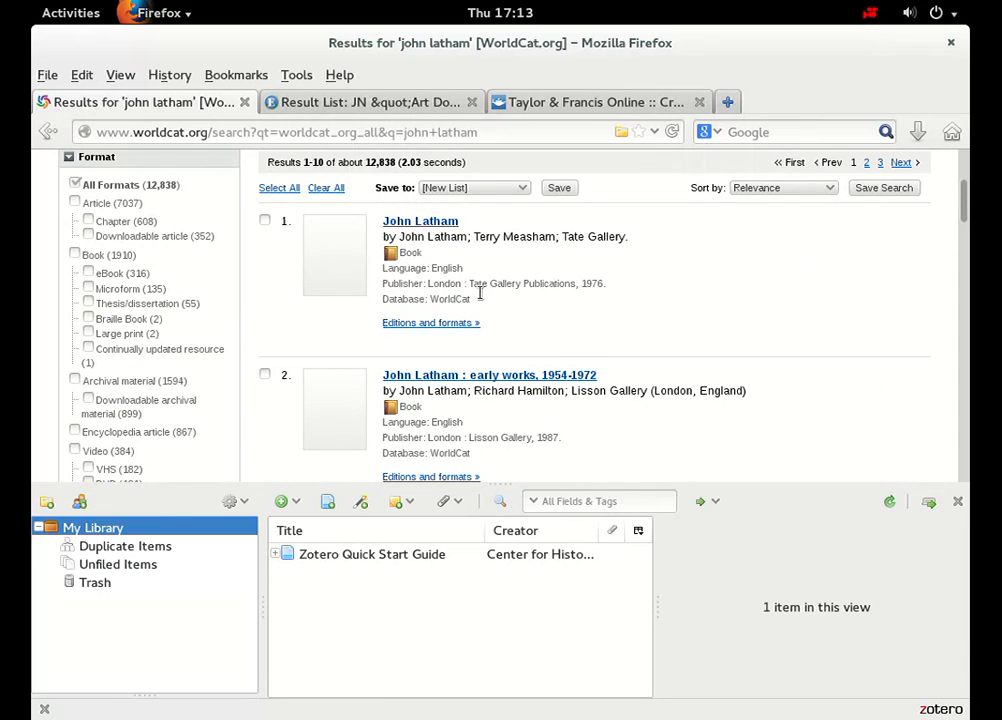
pyautogui.click(448, 229)
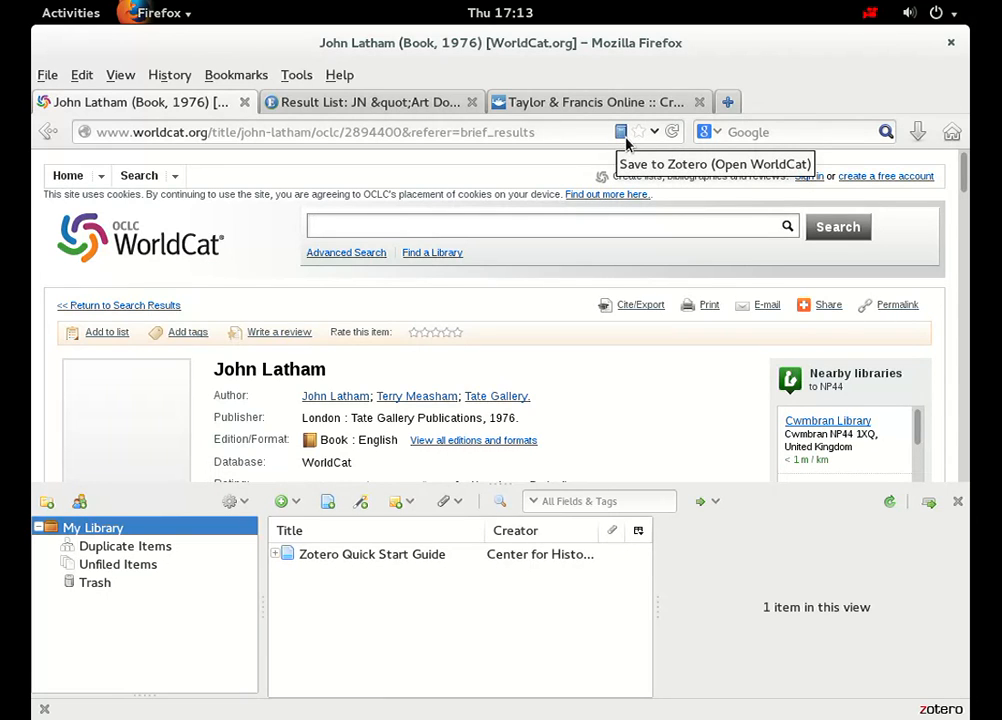
pyautogui.click(626, 140)
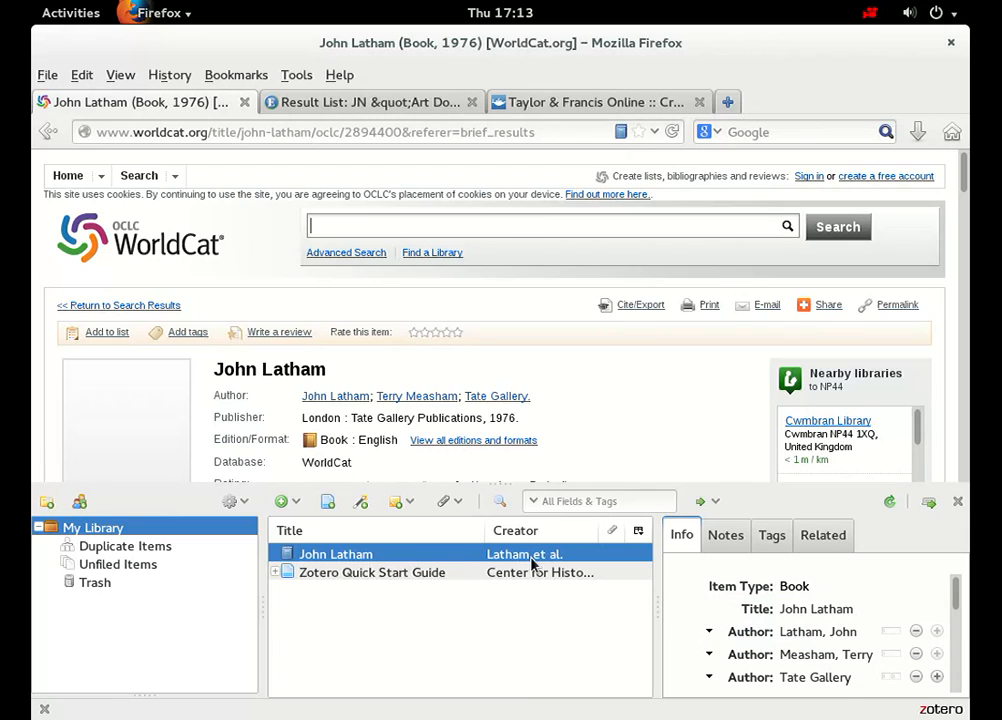
# Review the bibliographic fields of the saved book "John Latham" in the Zotero library
pyautogui.click(822, 615)
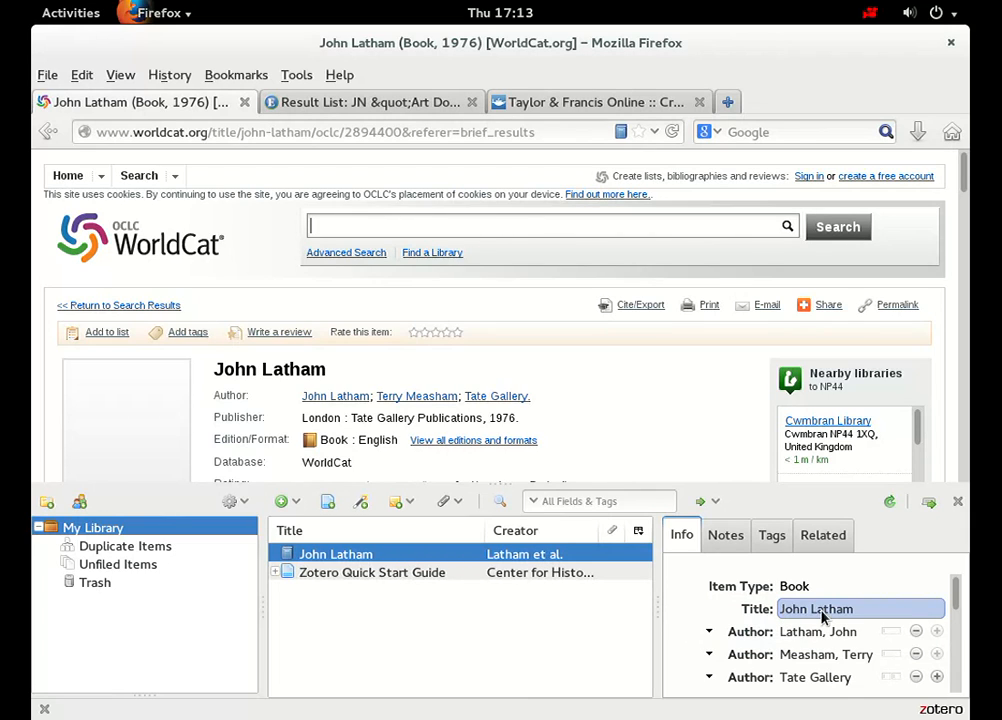
pyautogui.scroll(-2, 825, 618)
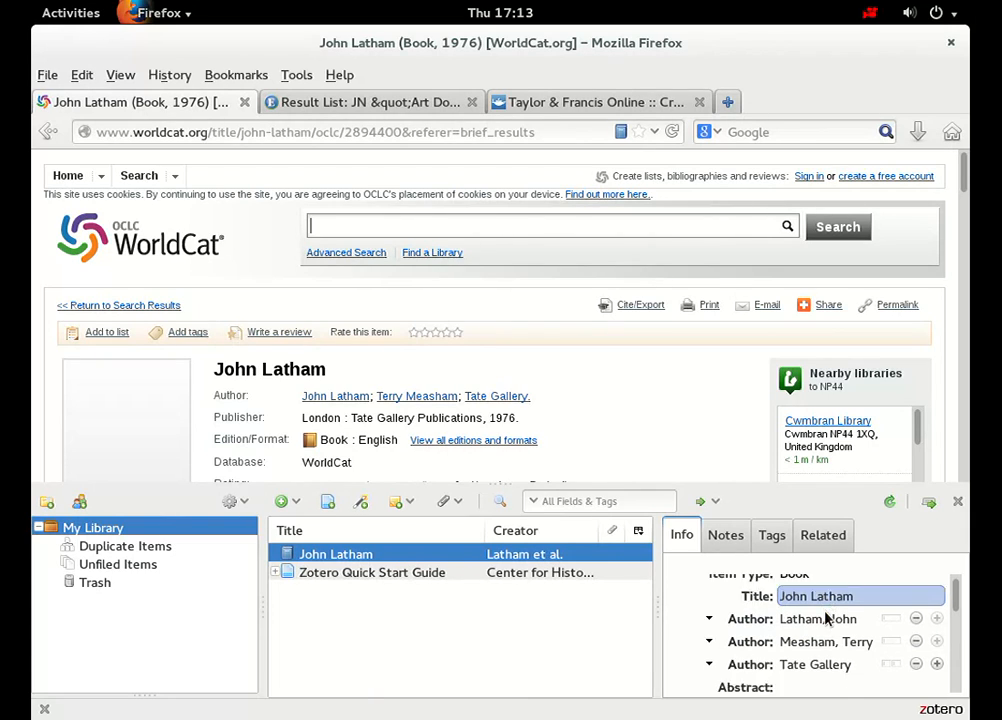
pyautogui.scroll(-5, 826, 617)
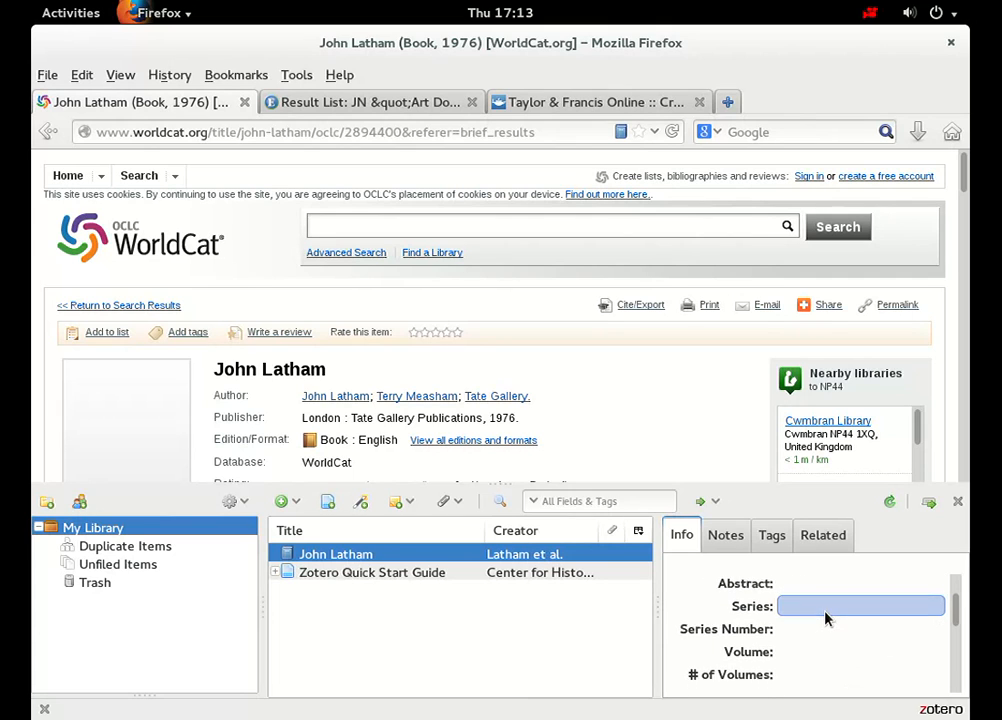
pyautogui.scroll(-4, 825, 618)
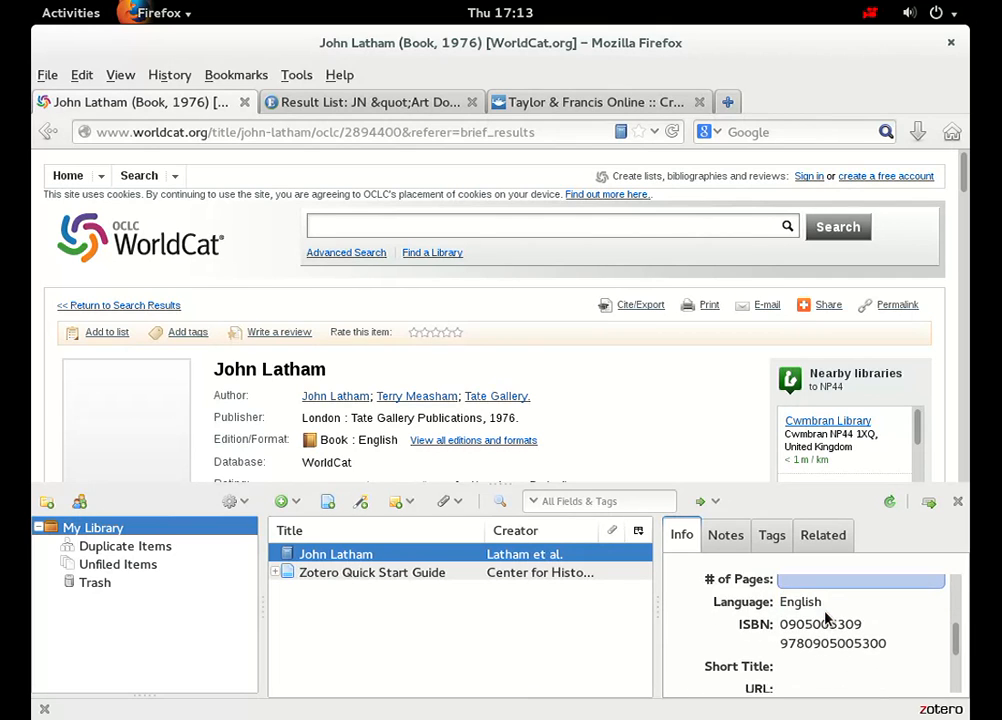
pyautogui.scroll(10, 825, 618)
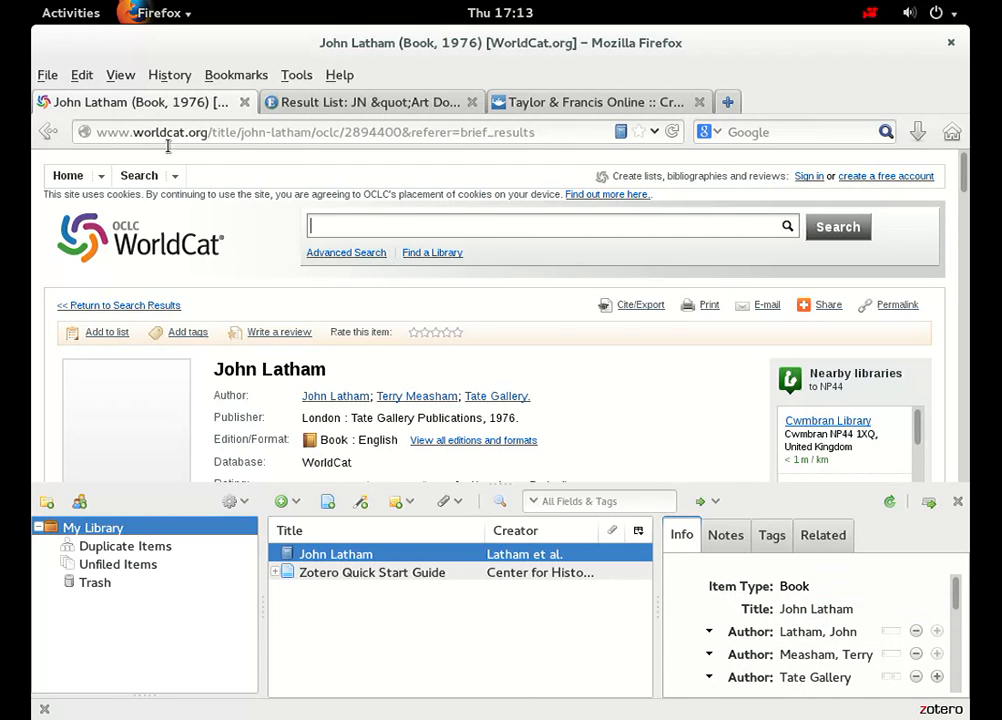
# Return to the WorldCat results, open "John Latham : early works, 1954-1972" and save its reference to Zotero
pyautogui.click(48, 131)
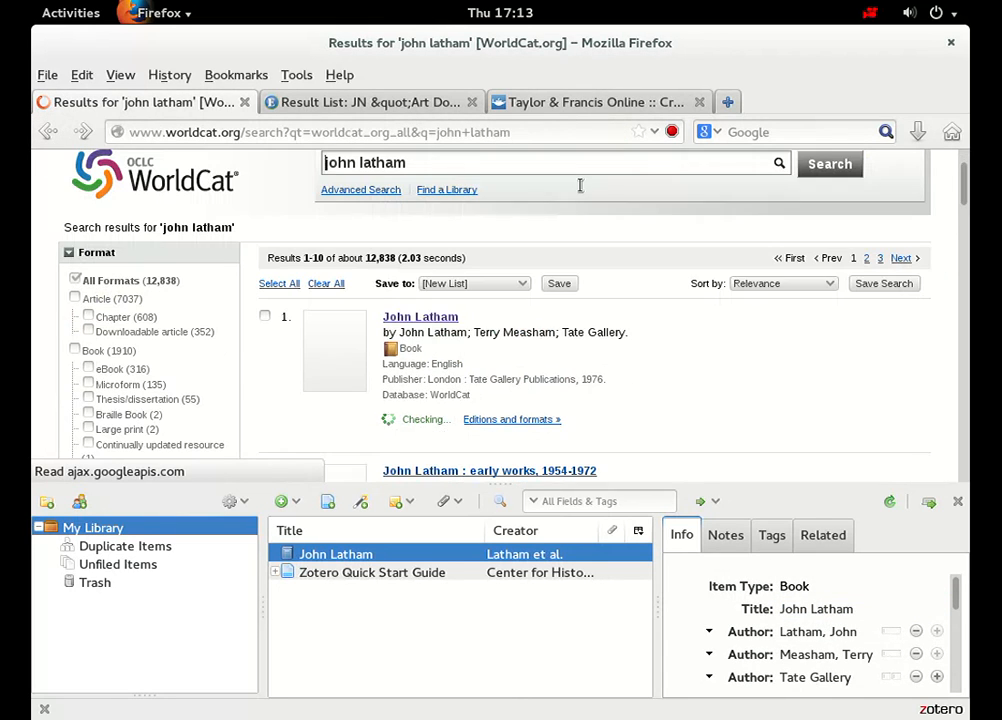
pyautogui.scroll(-1, 548, 297)
pyautogui.scroll(-3, 548, 297)
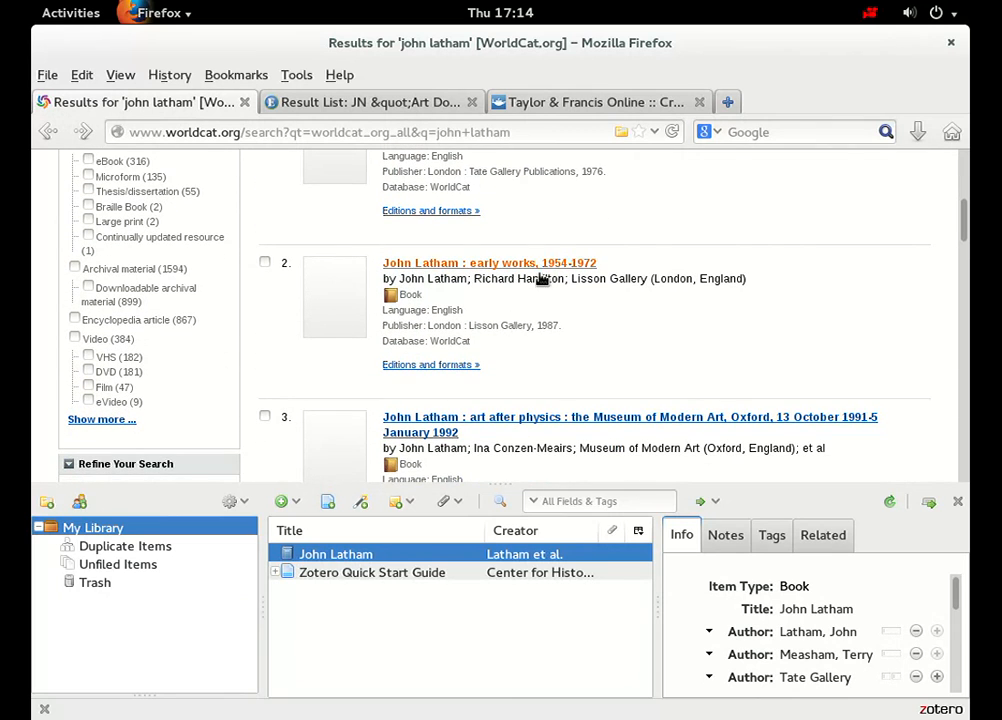
pyautogui.click(541, 265)
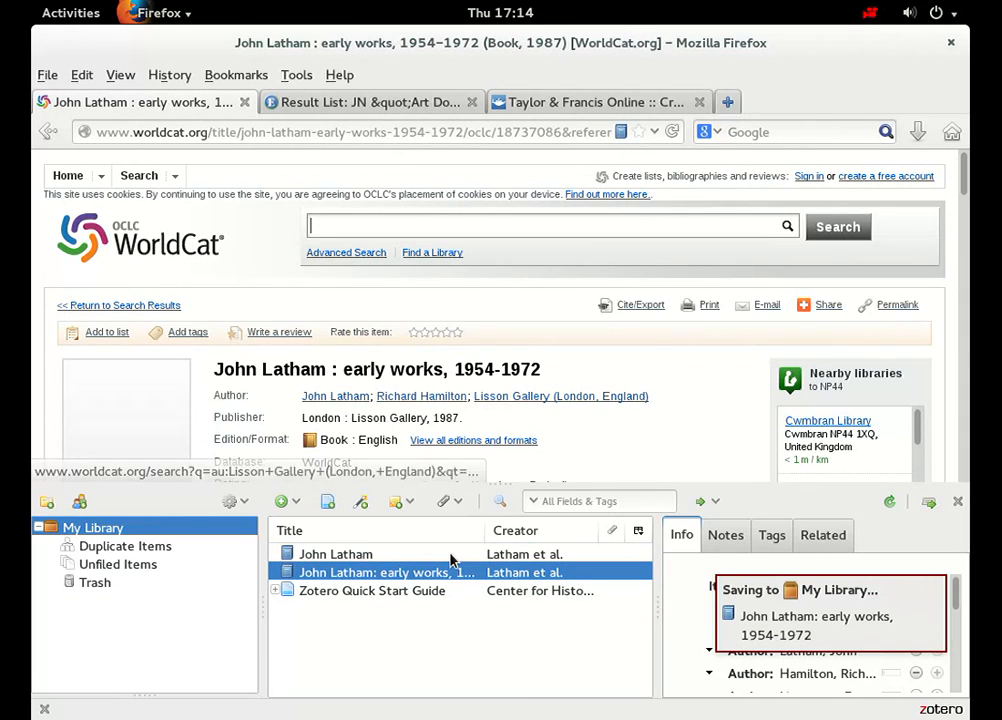
# Review the bibliographic fields of the saved "John Latham: early works, 1954-1972" reference
pyautogui.click(795, 624)
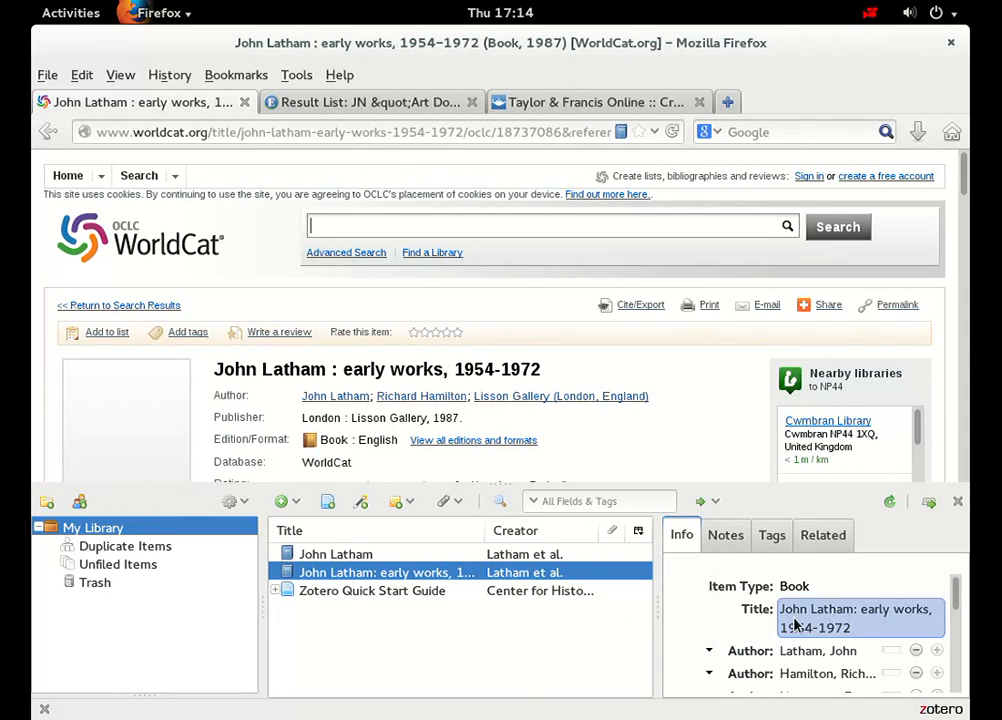
pyautogui.scroll(-10, 795, 624)
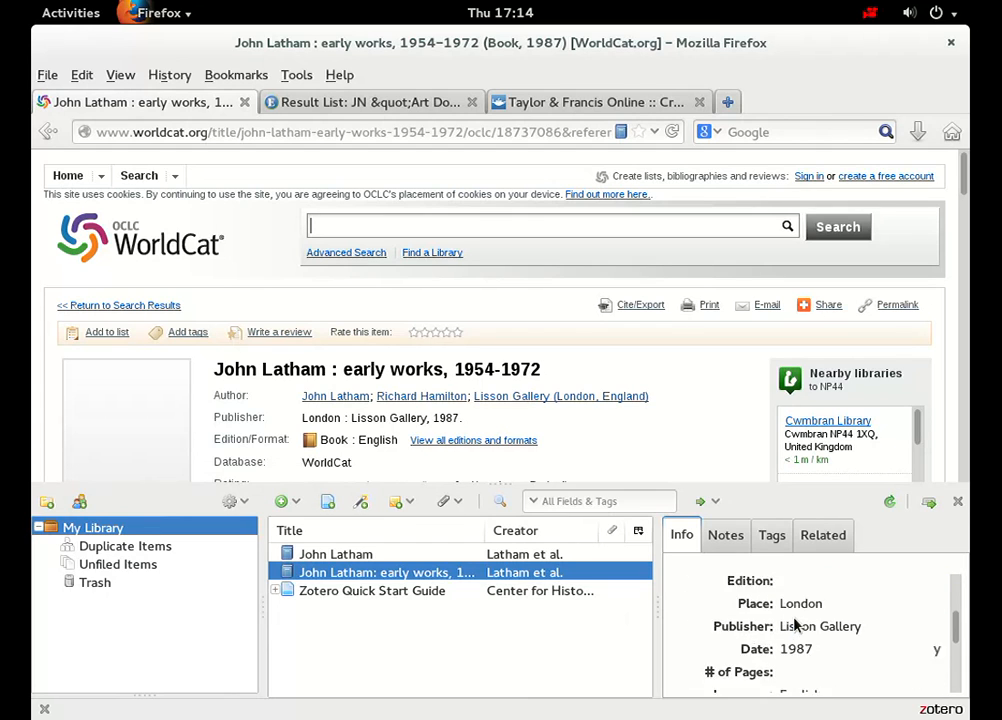
pyautogui.scroll(-10, 795, 624)
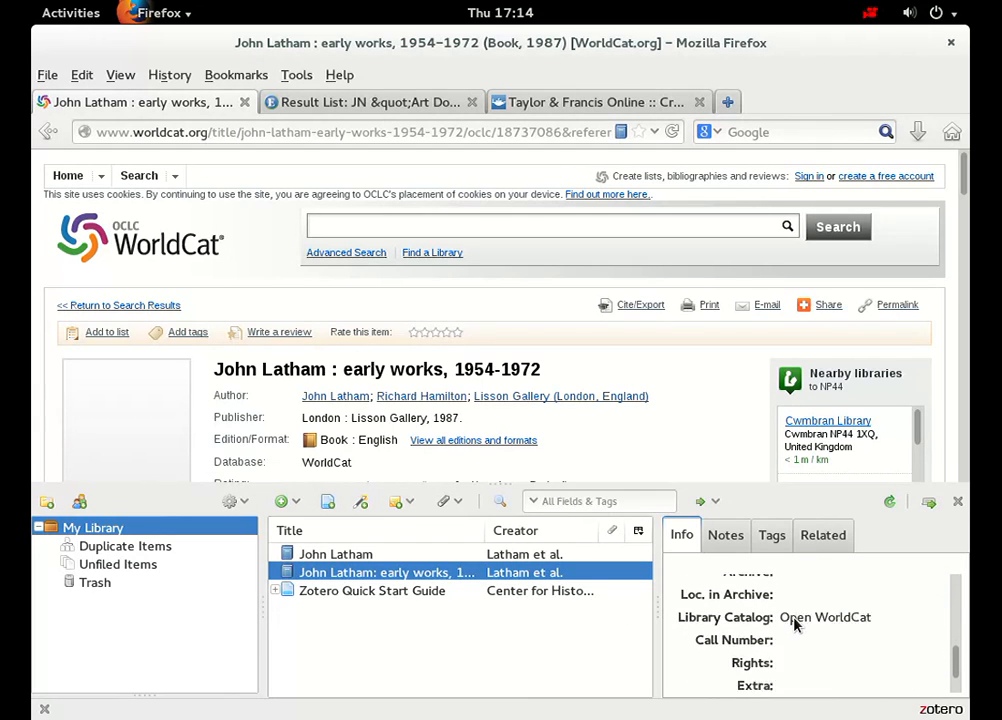
pyautogui.scroll(20, 795, 624)
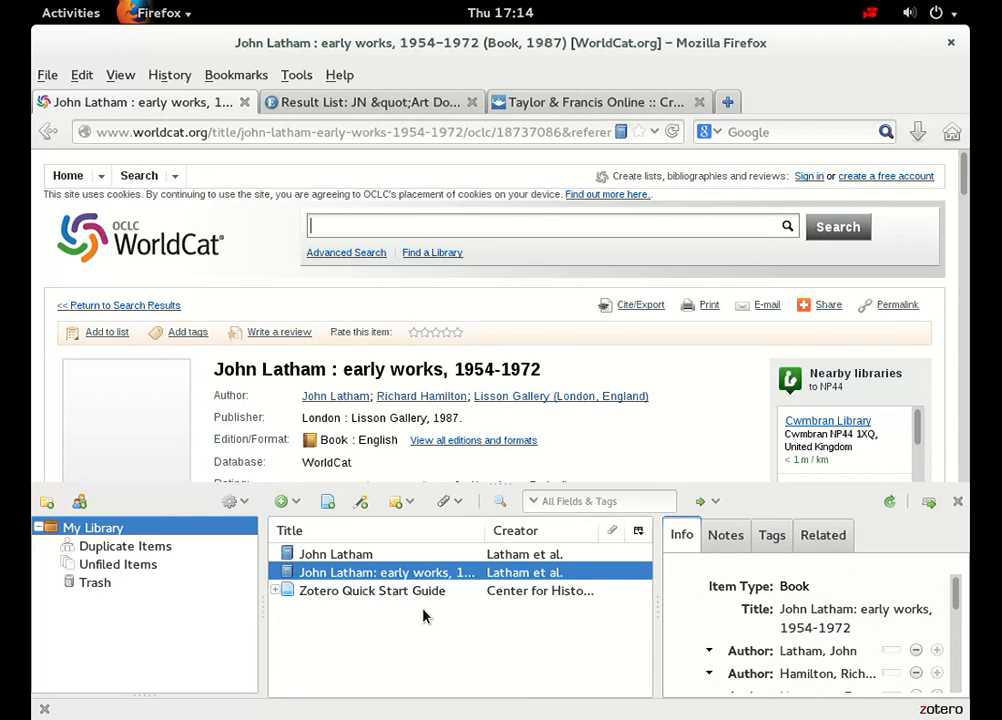
# Switch to the EBSCOhost results, open "The John Latham Archive: An Online Implementation Using Drupal" and save its reference to Zotero
pyautogui.click(403, 108)
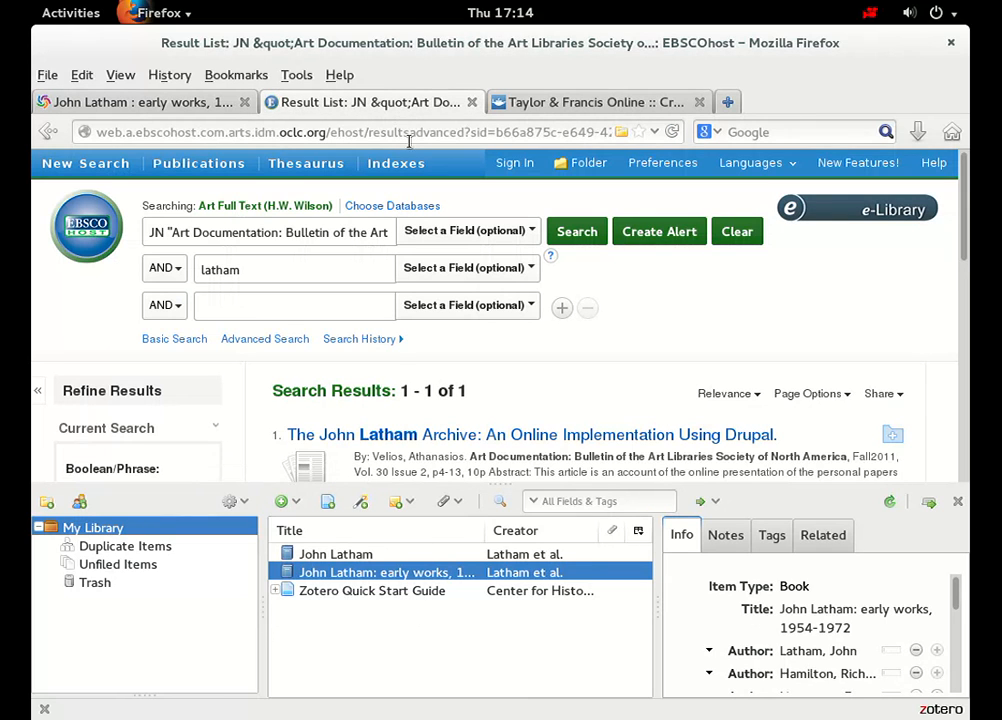
pyautogui.click(514, 436)
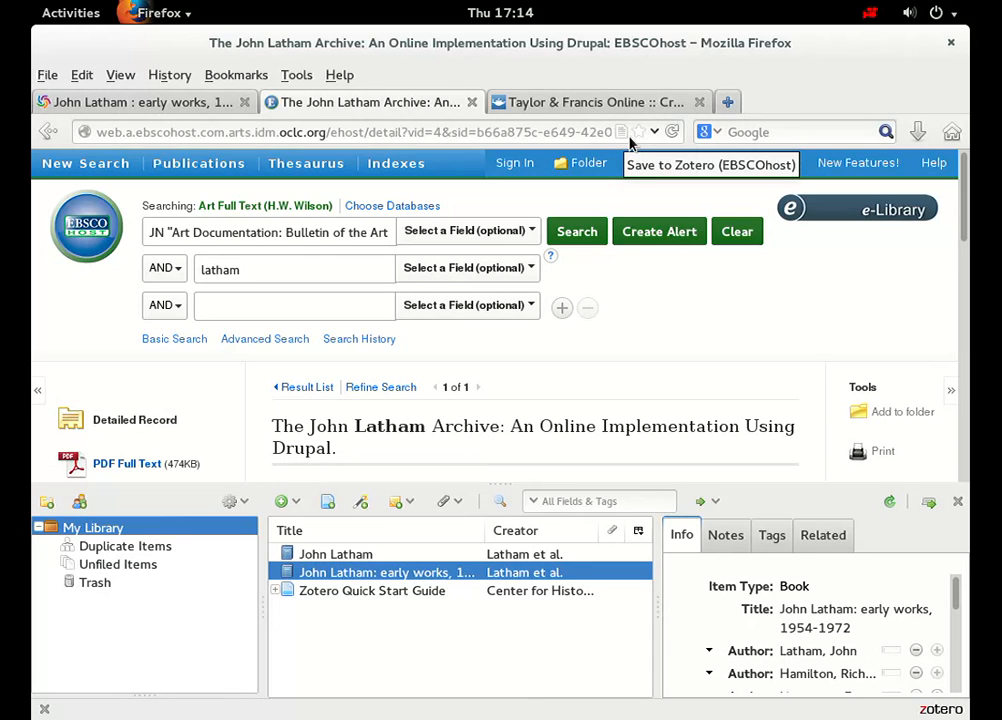
pyautogui.click(632, 136)
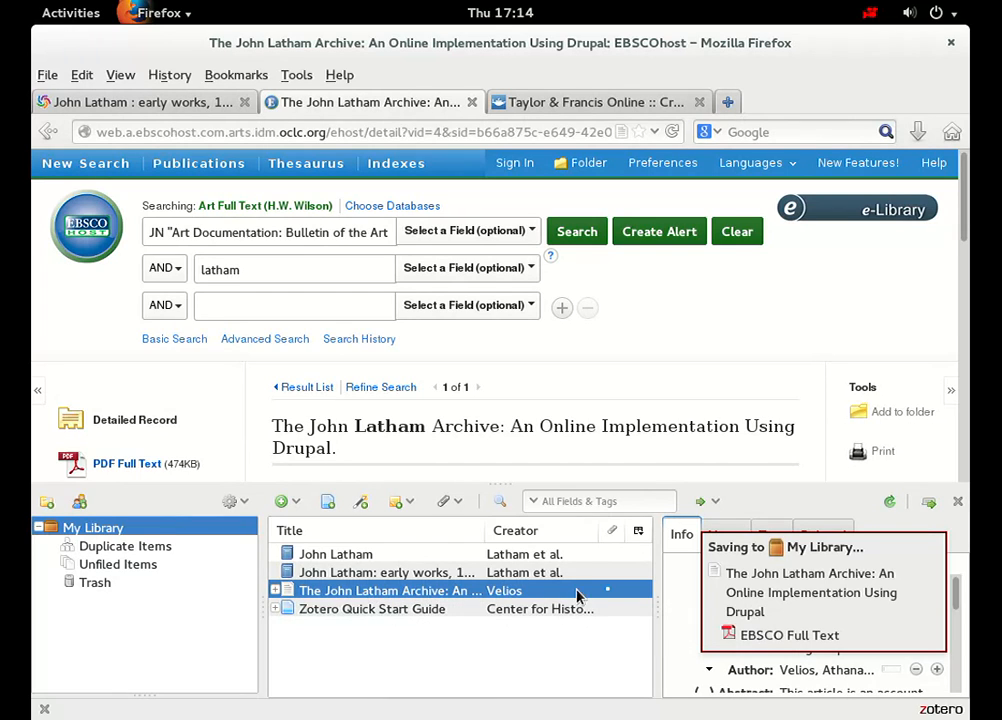
# Review the bibliographic fields of the saved "The John Latham Archive" article and the details of its EBSCO Full Text attachment
pyautogui.scroll(-2, 868, 638)
pyautogui.scroll(-1, 868, 638)
pyautogui.scroll(-3, 868, 638)
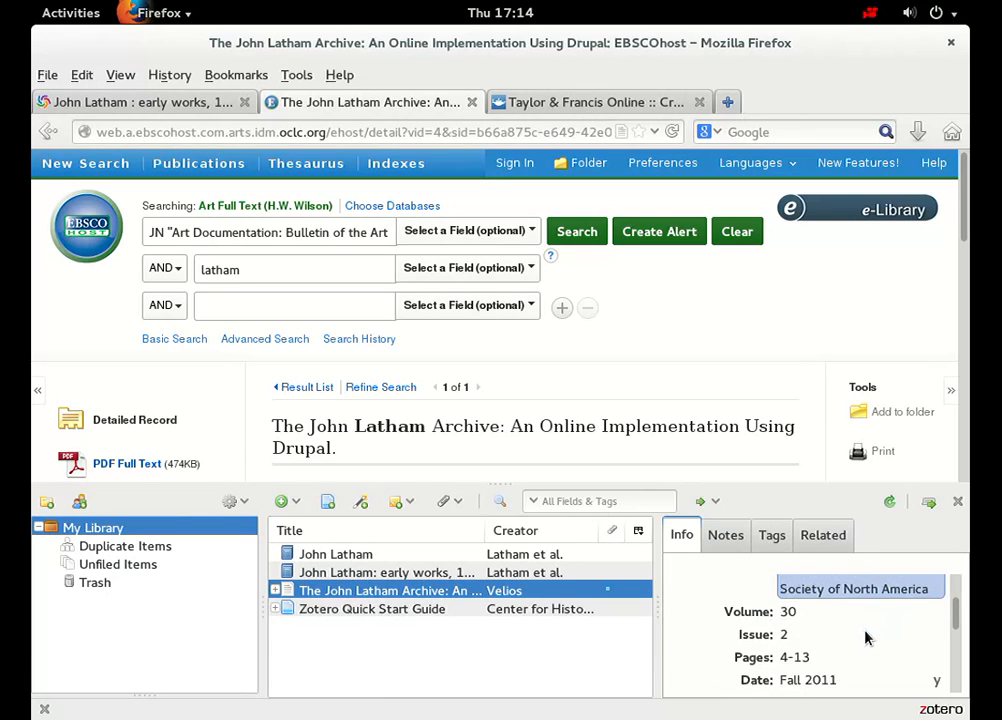
pyautogui.scroll(2, 868, 638)
pyautogui.scroll(2, 868, 638)
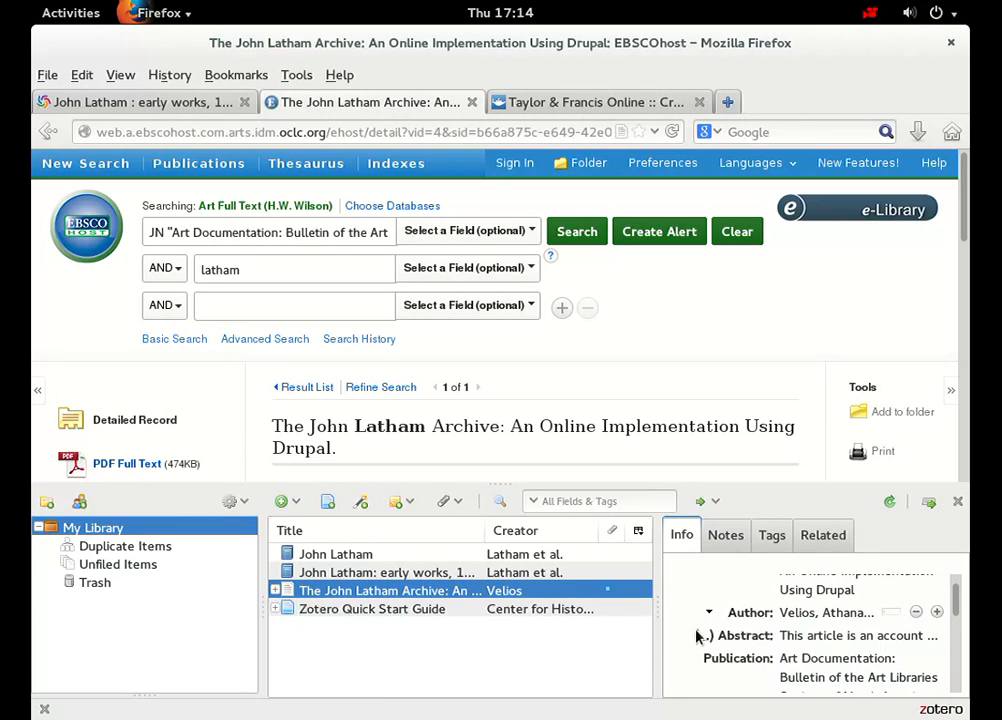
pyautogui.click(276, 591)
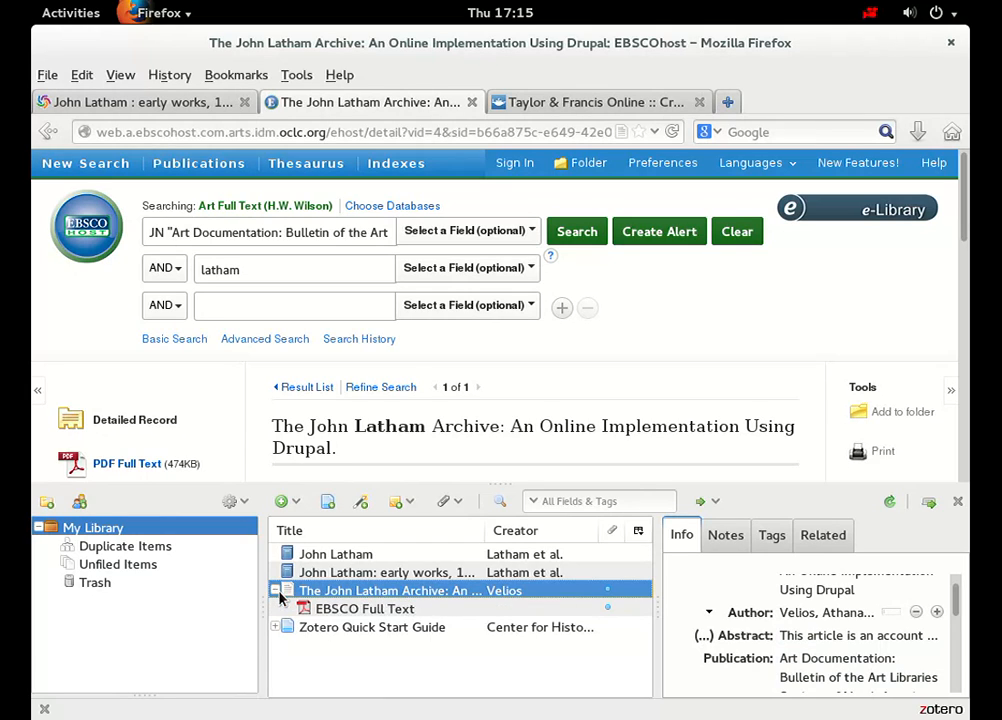
pyautogui.click(399, 617)
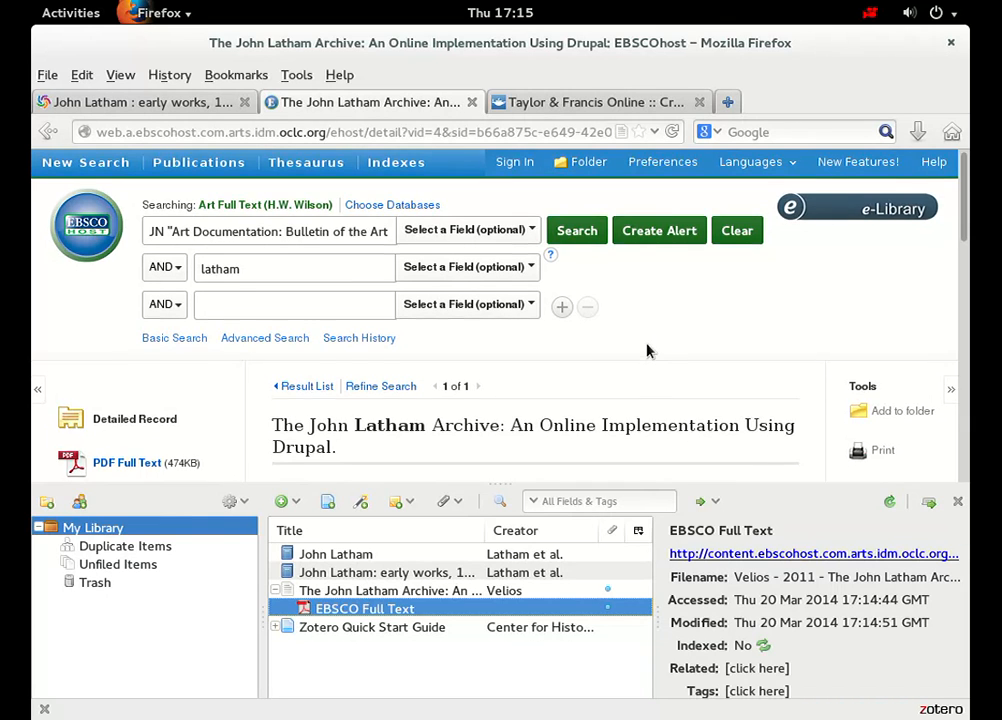
# Look through the article's EBSCOhost record and open its PDF full text
pyautogui.scroll(-2, 647, 350)
pyautogui.scroll(-5, 647, 350)
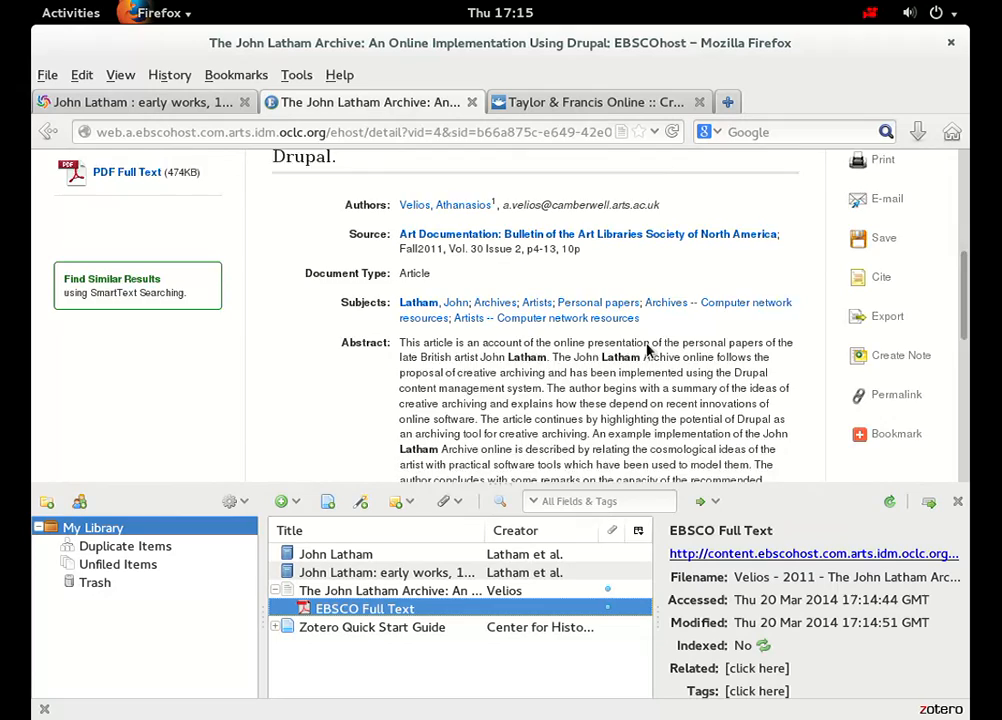
pyautogui.scroll(-6, 647, 350)
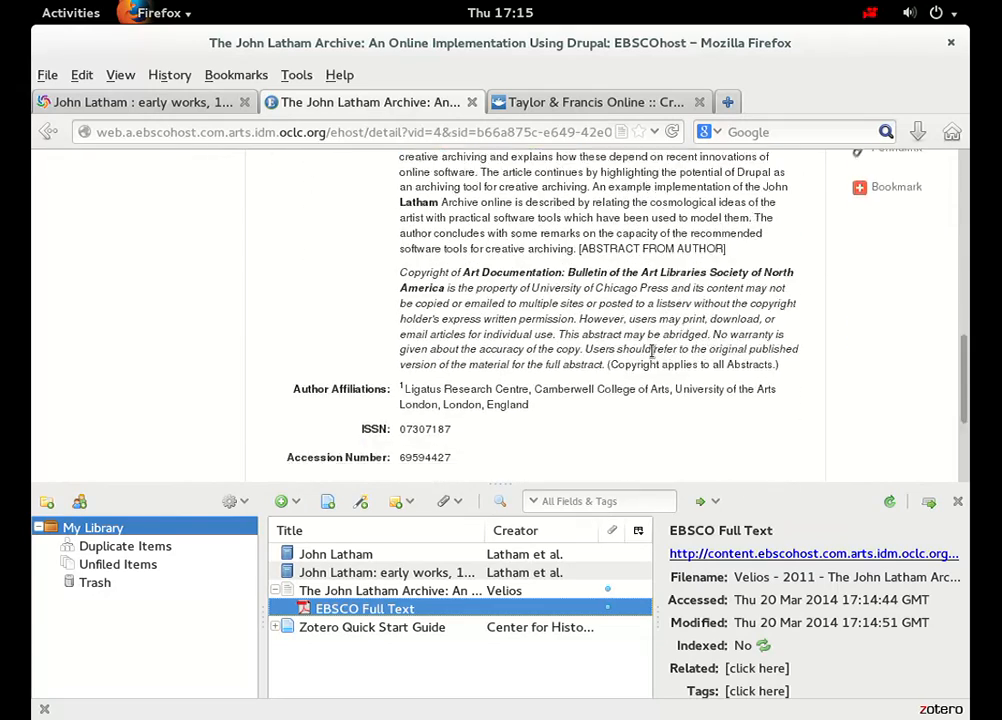
pyautogui.scroll(5, 651, 351)
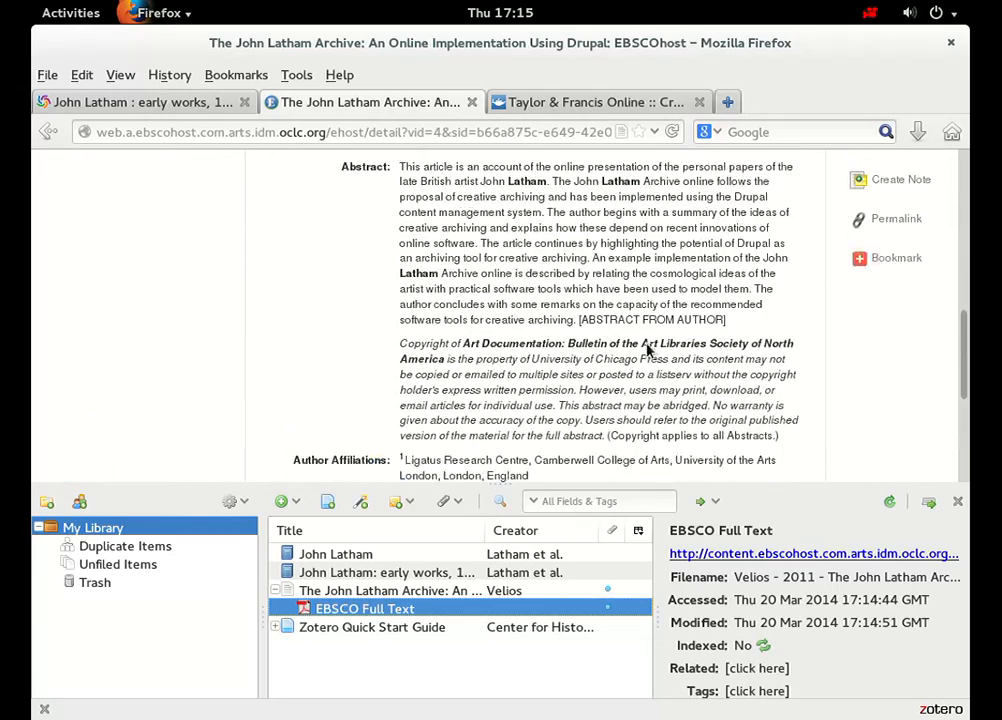
pyautogui.scroll(4, 651, 351)
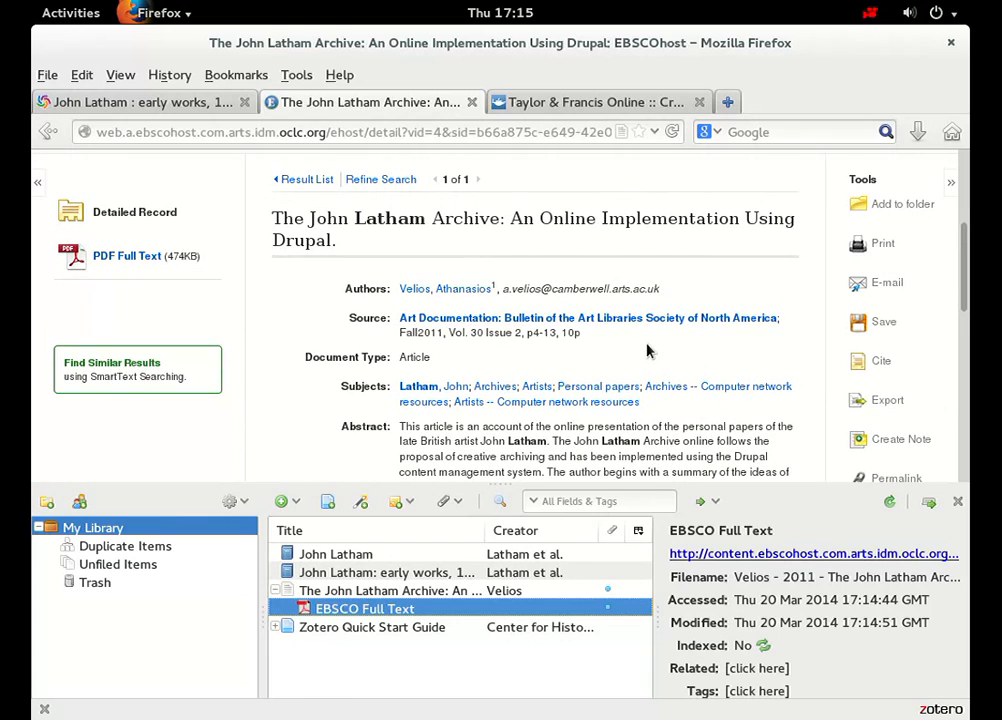
pyautogui.scroll(1, 647, 350)
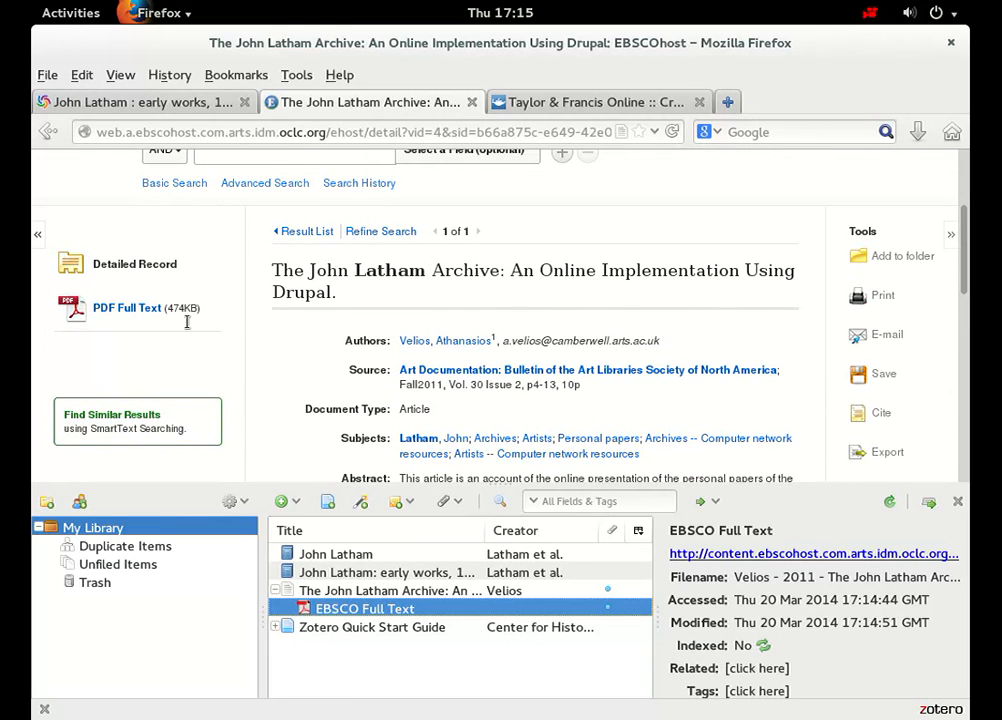
pyautogui.click(150, 314)
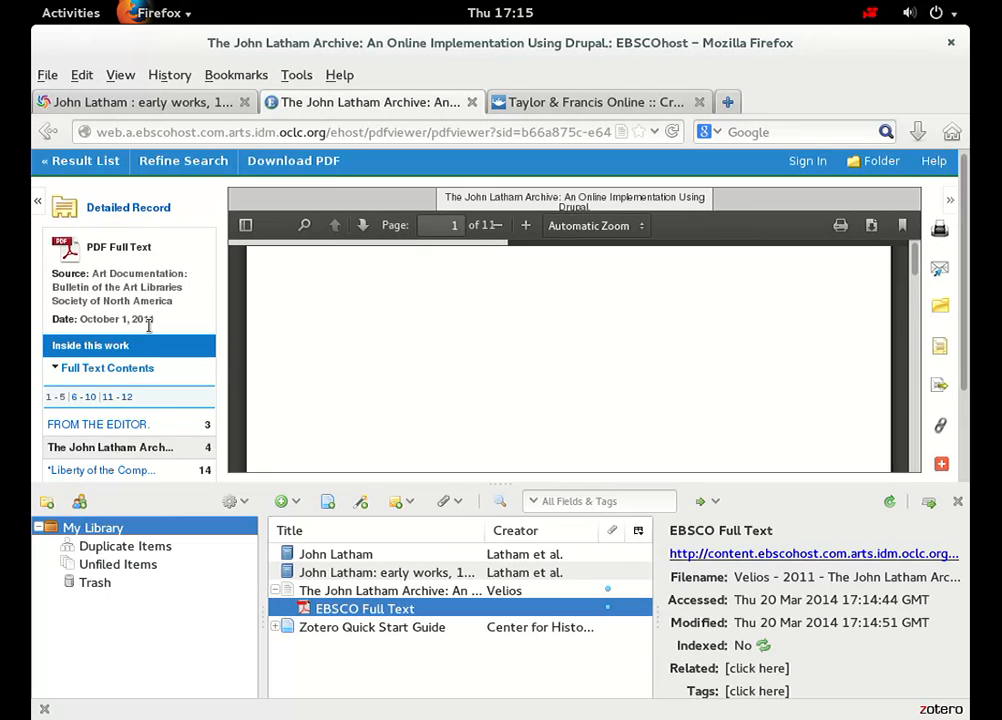
pyautogui.scroll(-2, 145, 324)
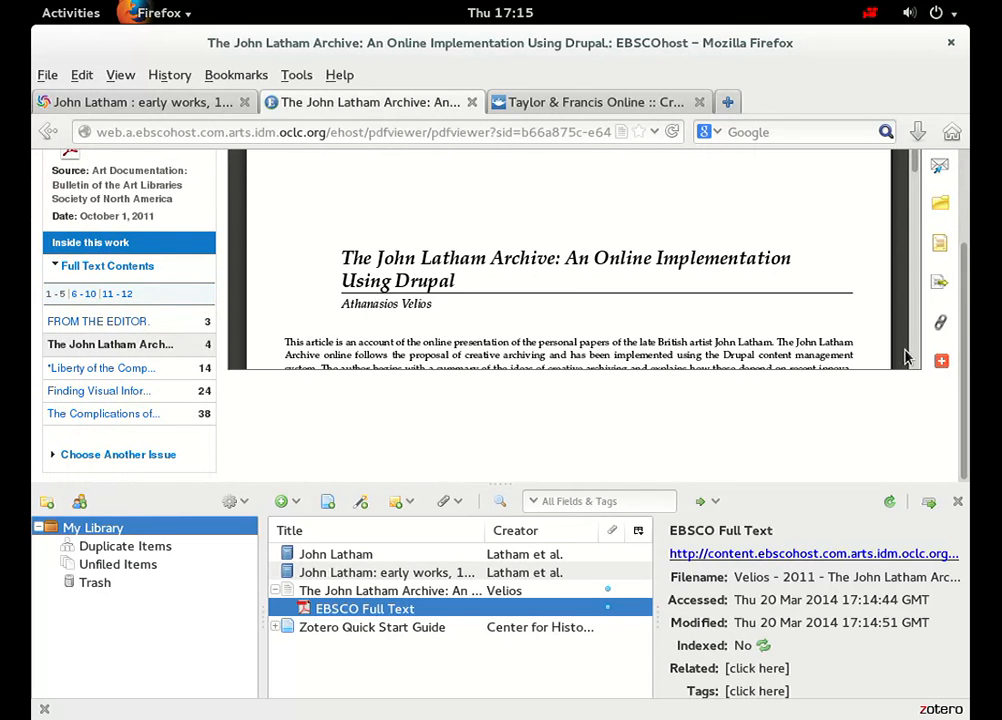
pyautogui.scroll(1, 910, 349)
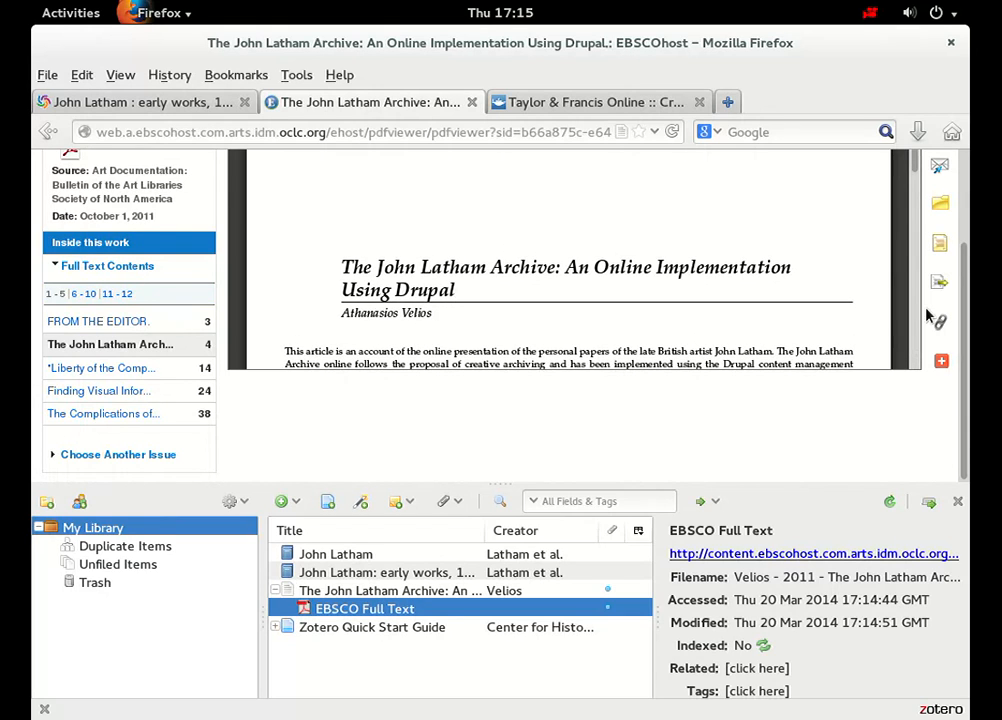
pyautogui.scroll(2, 950, 268)
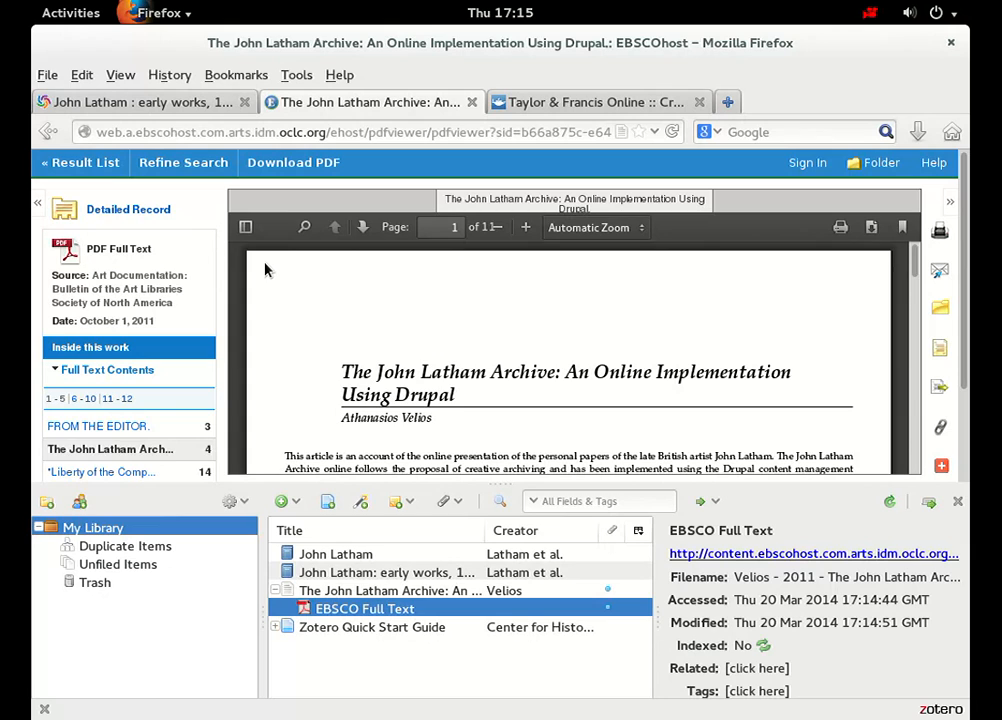
# Download the displayed article PDF with the Save File option
pyautogui.click(874, 229)
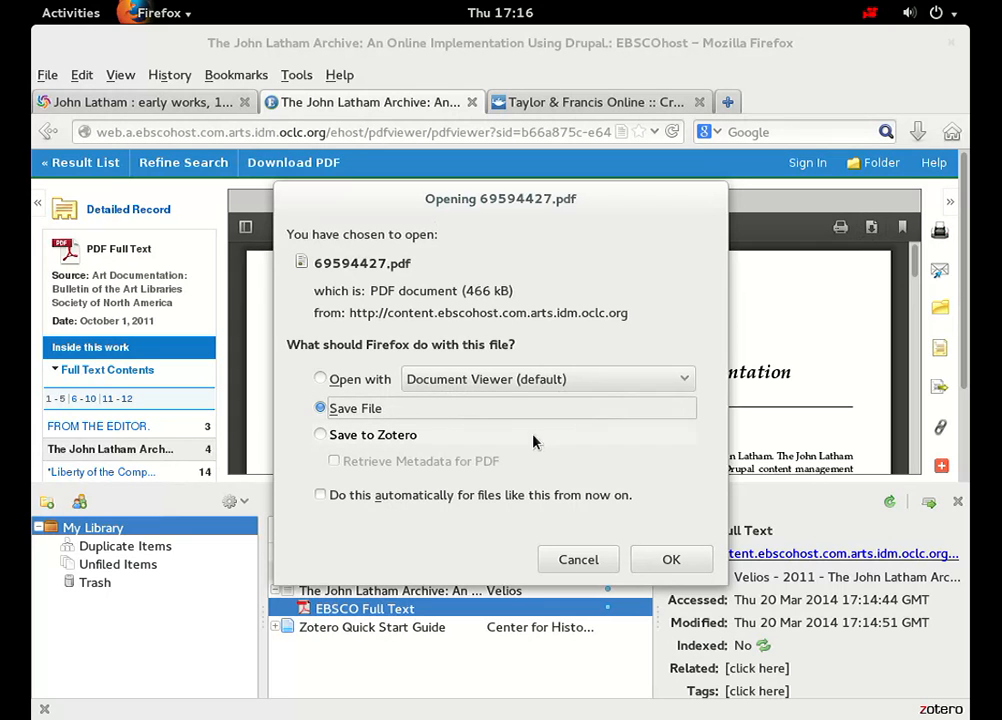
pyautogui.click(672, 560)
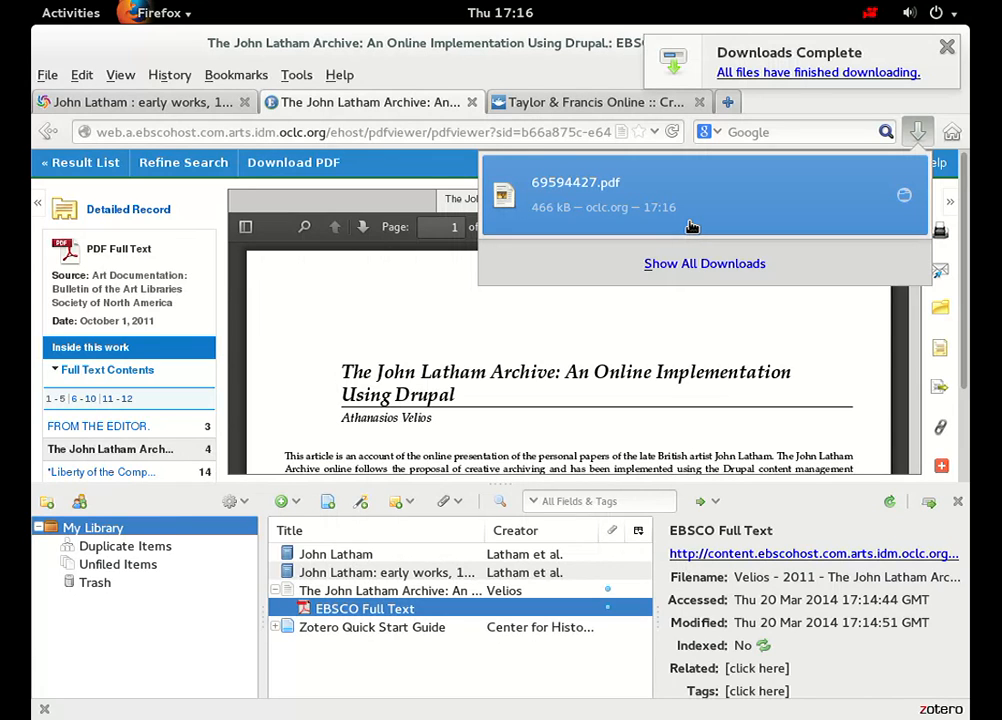
pyautogui.click(915, 134)
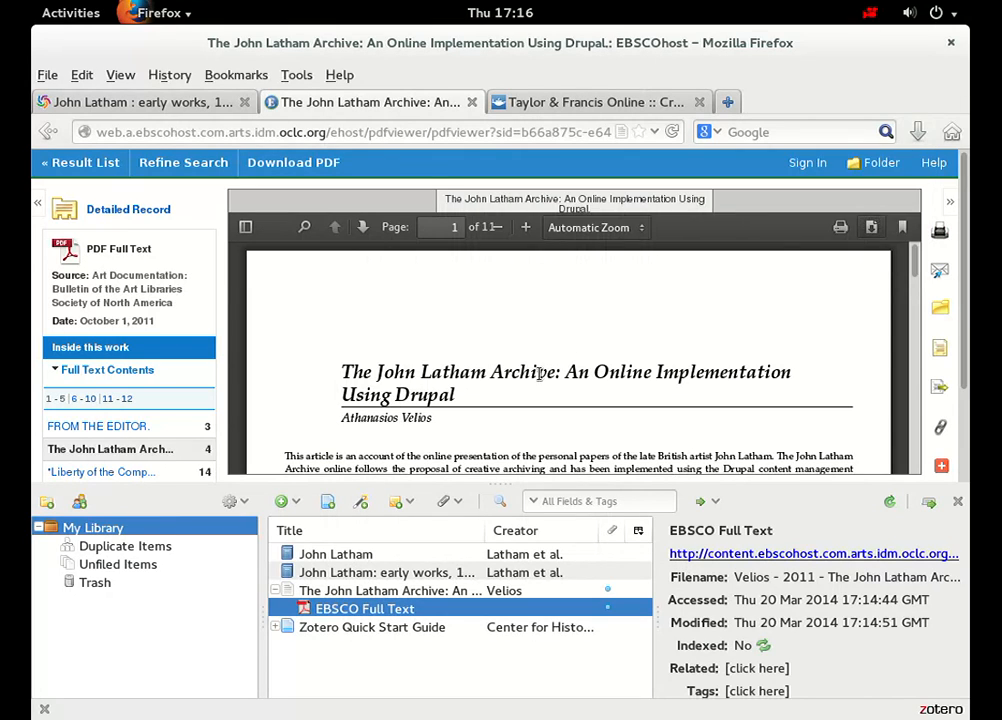
# Move the EBSCO Full Text attachment of "The John Latham Archive" to the Zotero trash
pyautogui.click(411, 597)
pyautogui.click(411, 612)
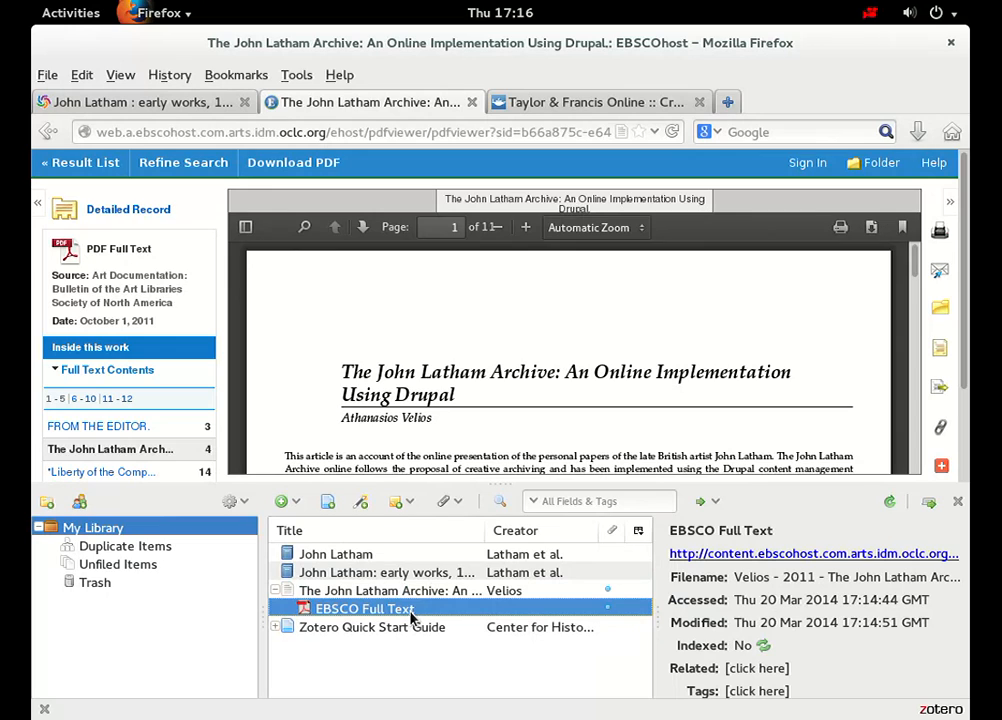
pyautogui.rightClick(410, 612)
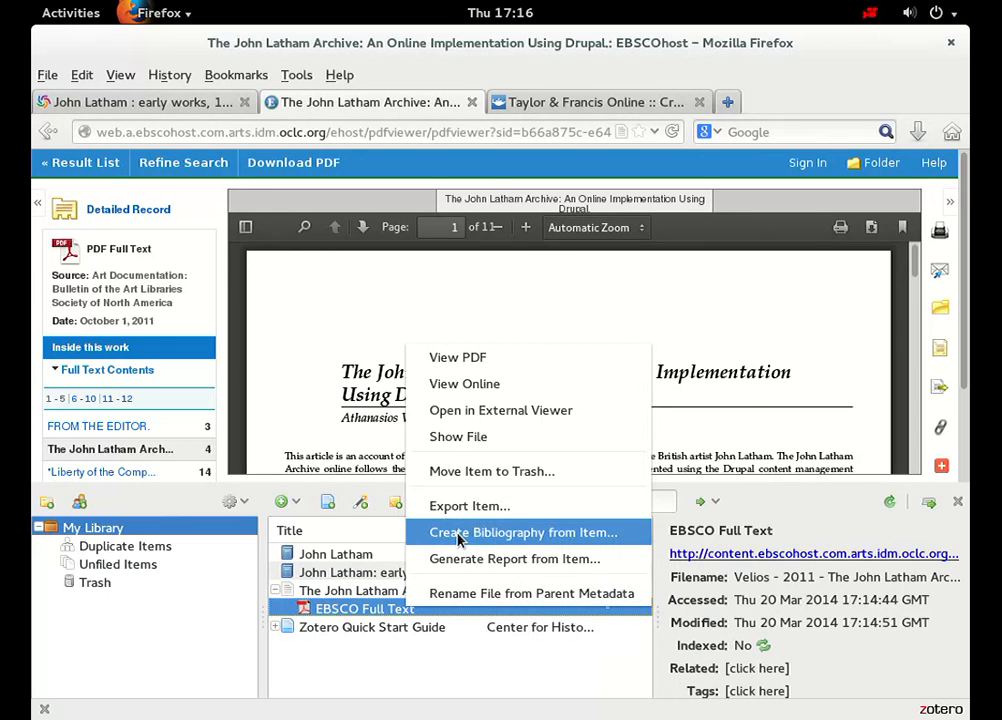
pyautogui.click(463, 473)
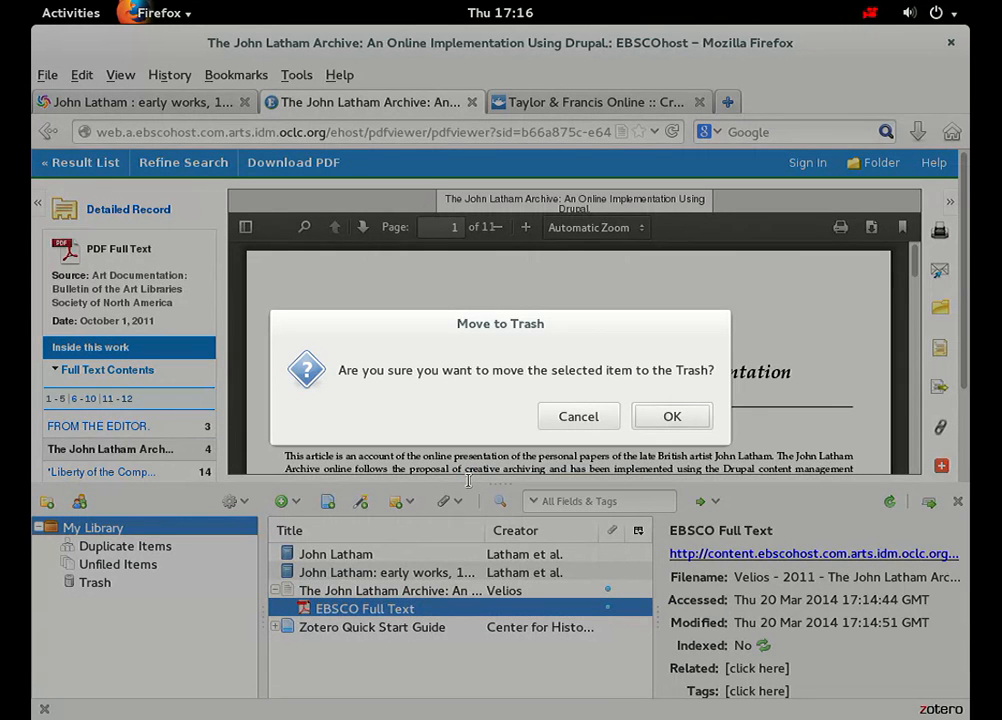
pyautogui.click(703, 416)
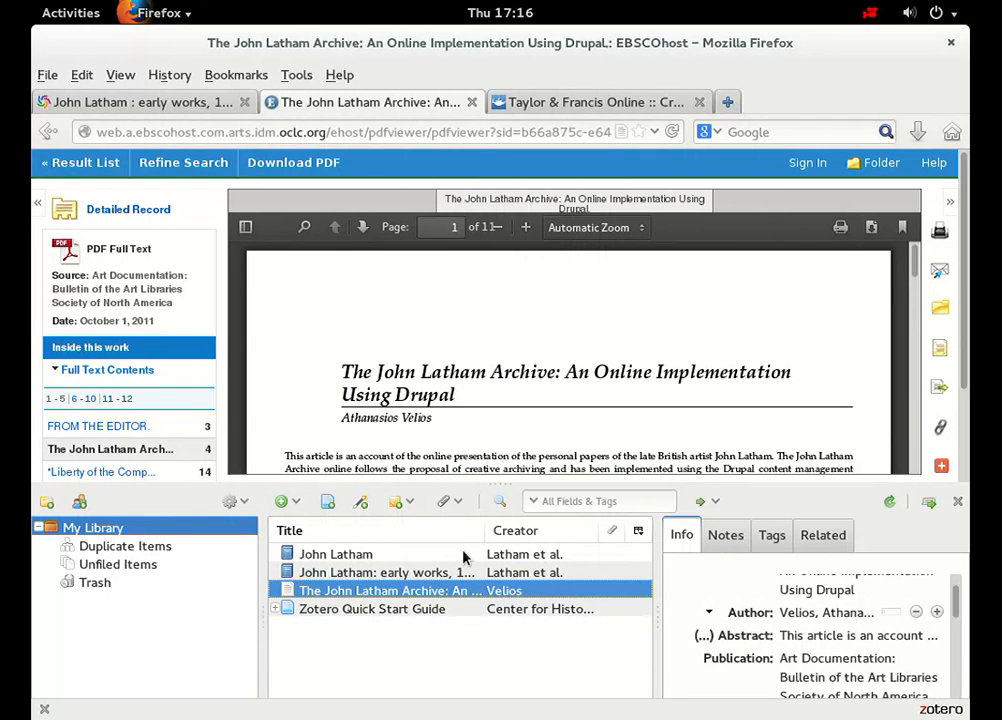
# Attach a stored copy of 69594427.pdf from the Downloads folder to "The John Latham Archive" reference
pyautogui.rightClick(393, 595)
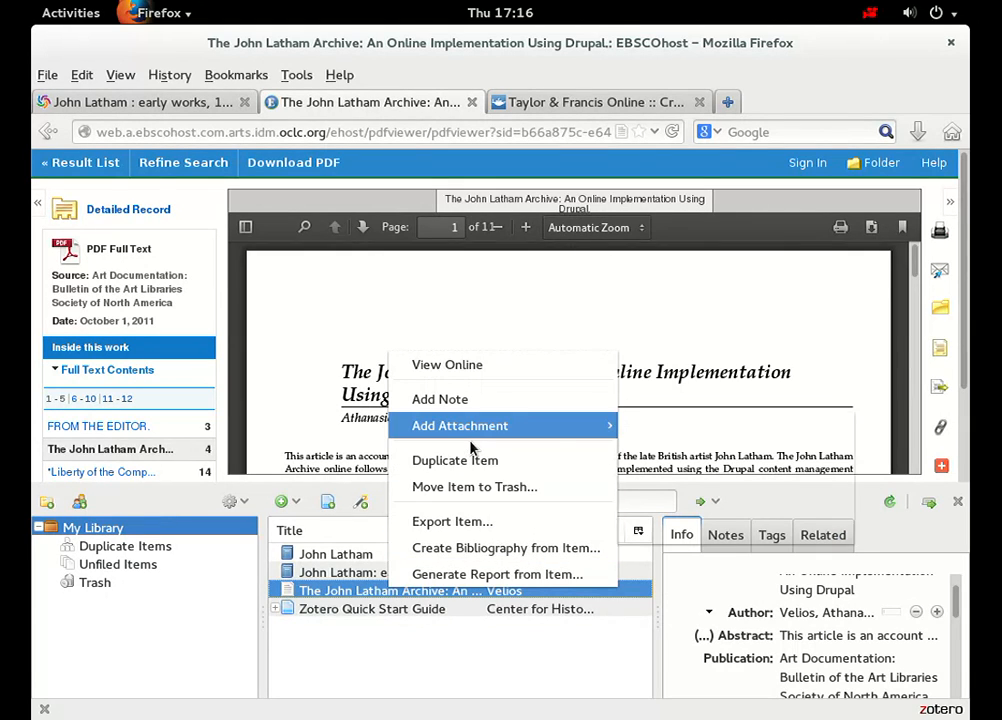
pyautogui.moveTo(555, 430)
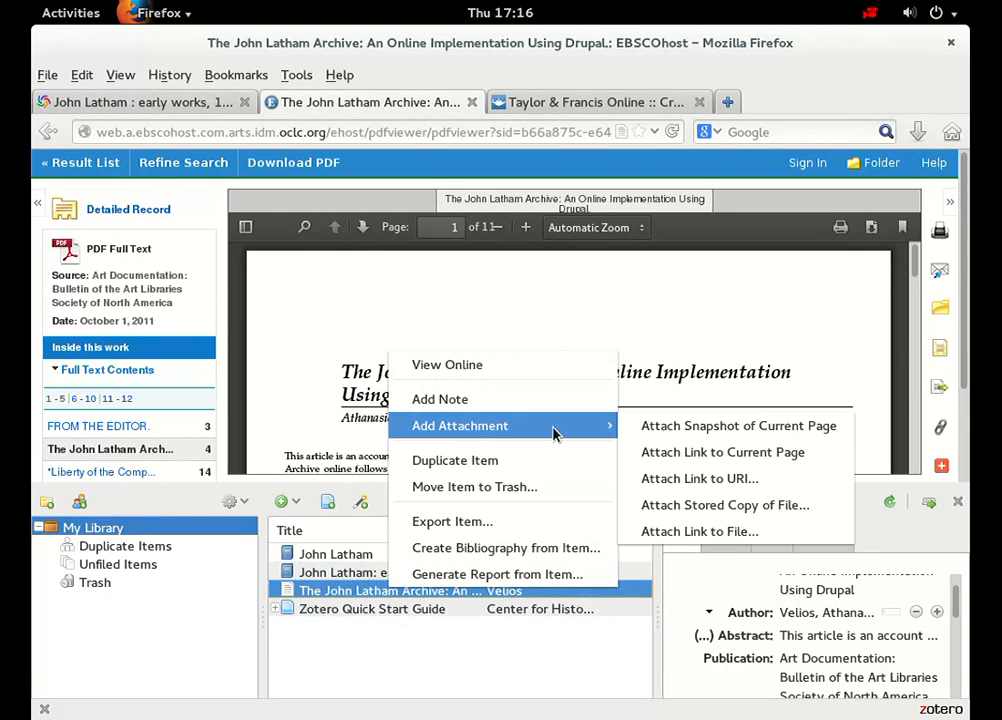
pyautogui.click(679, 512)
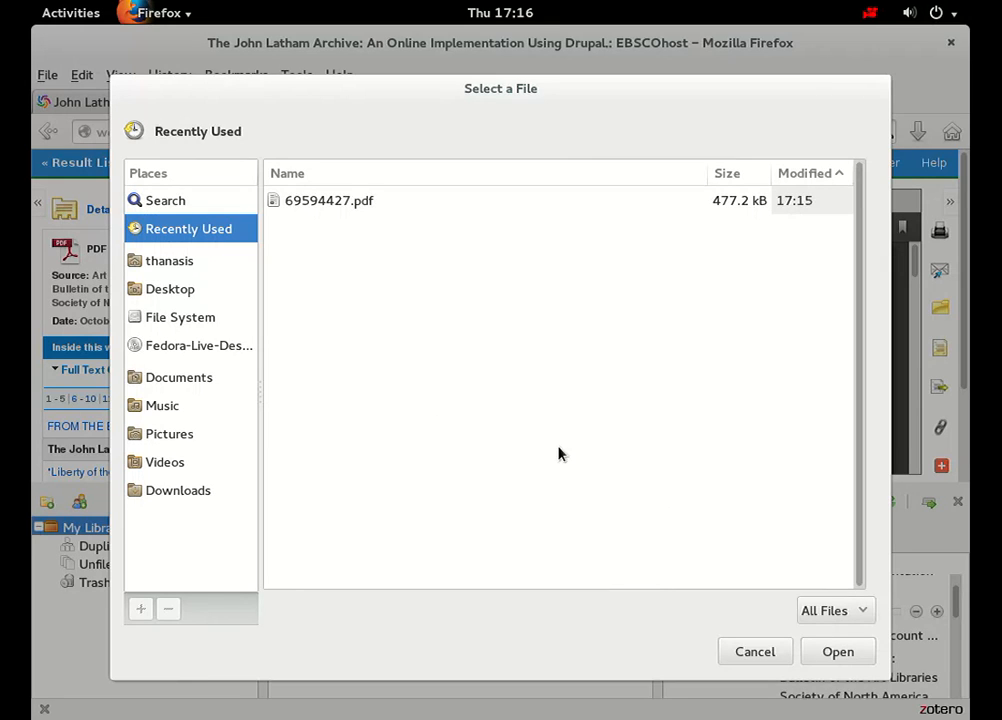
pyautogui.click(192, 496)
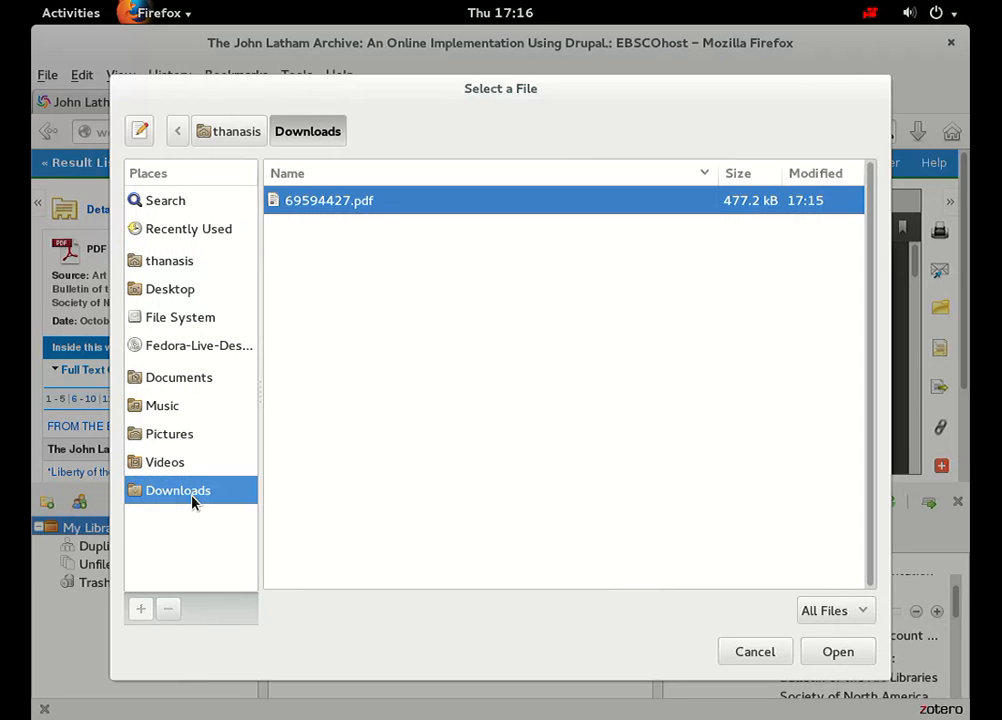
pyautogui.click(839, 653)
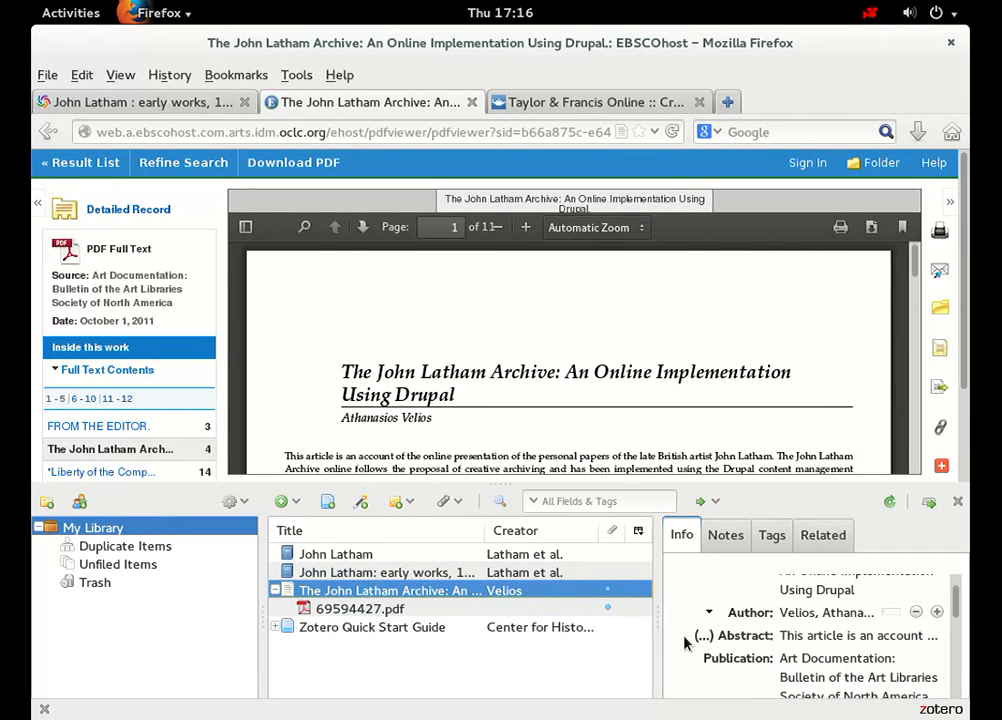
# Open the attached 69594427.pdf from the Zotero library to check it, and close its browser tab
pyautogui.click(405, 610)
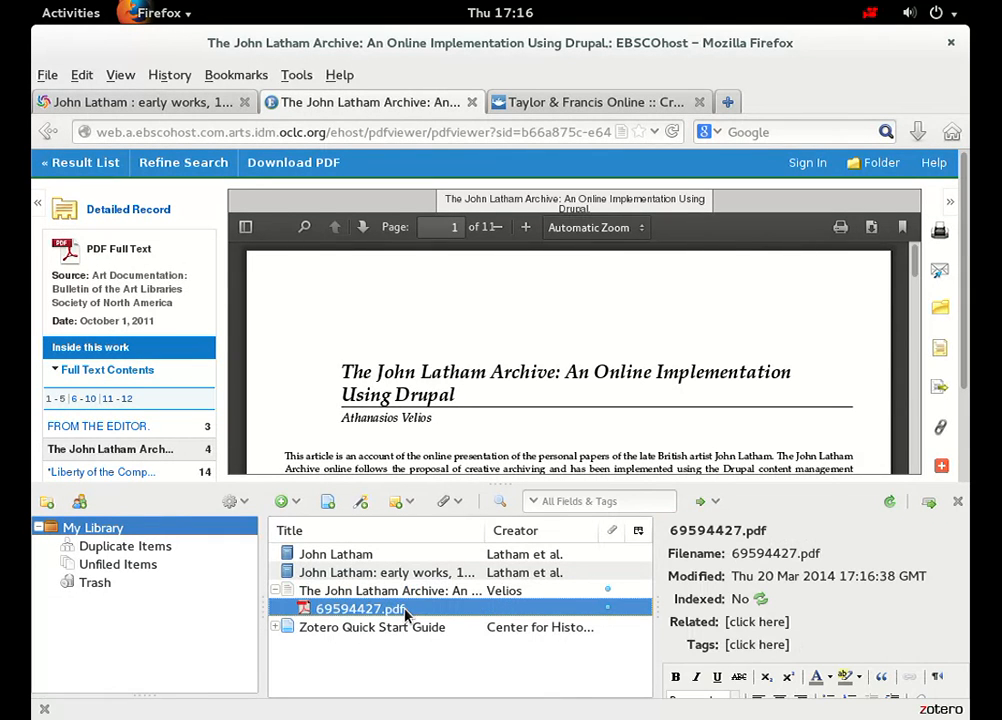
pyautogui.doubleClick(490, 612)
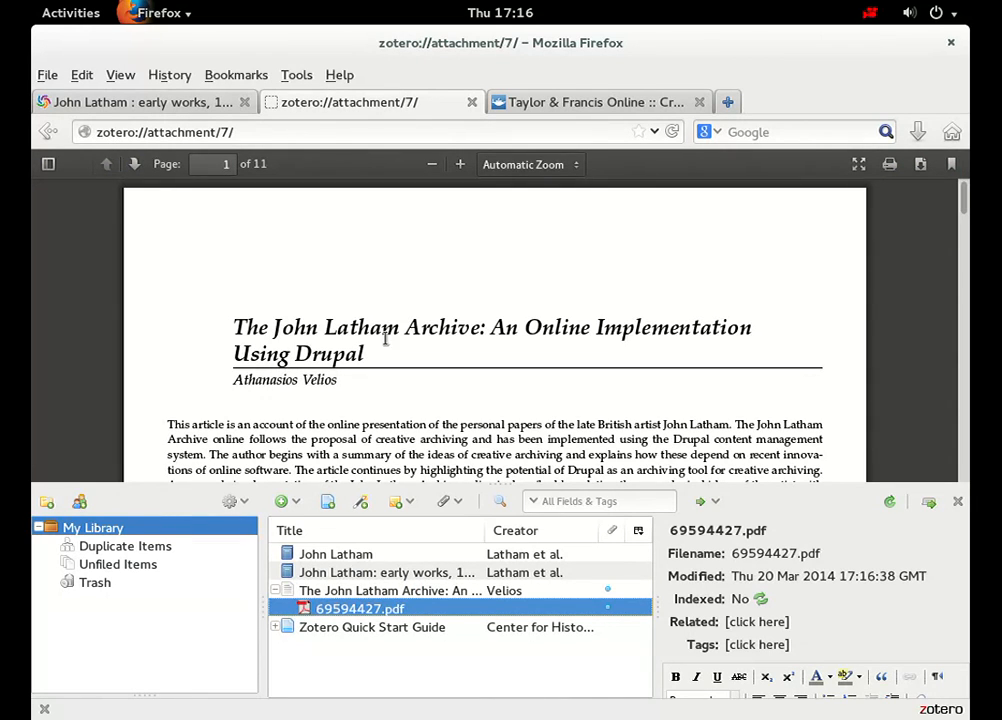
pyautogui.click(472, 103)
# Save the Taylor & Francis article "Creative Archiving: A Case Study from the John Latham Archive" to Zotero
pyautogui.scroll(-2, 419, 380)
pyautogui.scroll(-4, 419, 380)
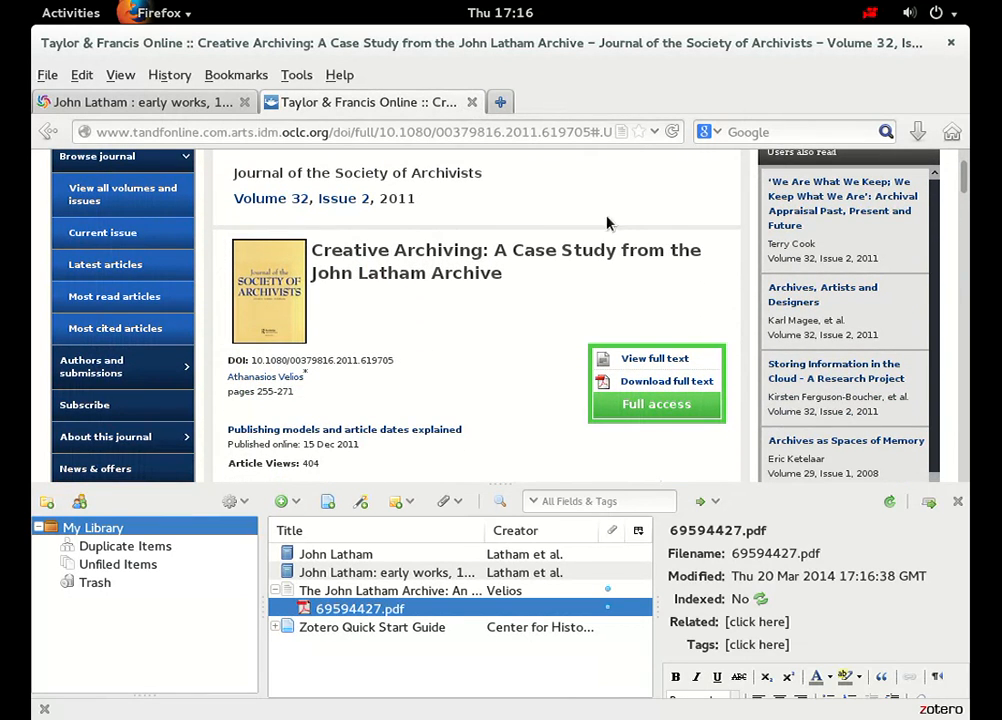
pyautogui.click(629, 141)
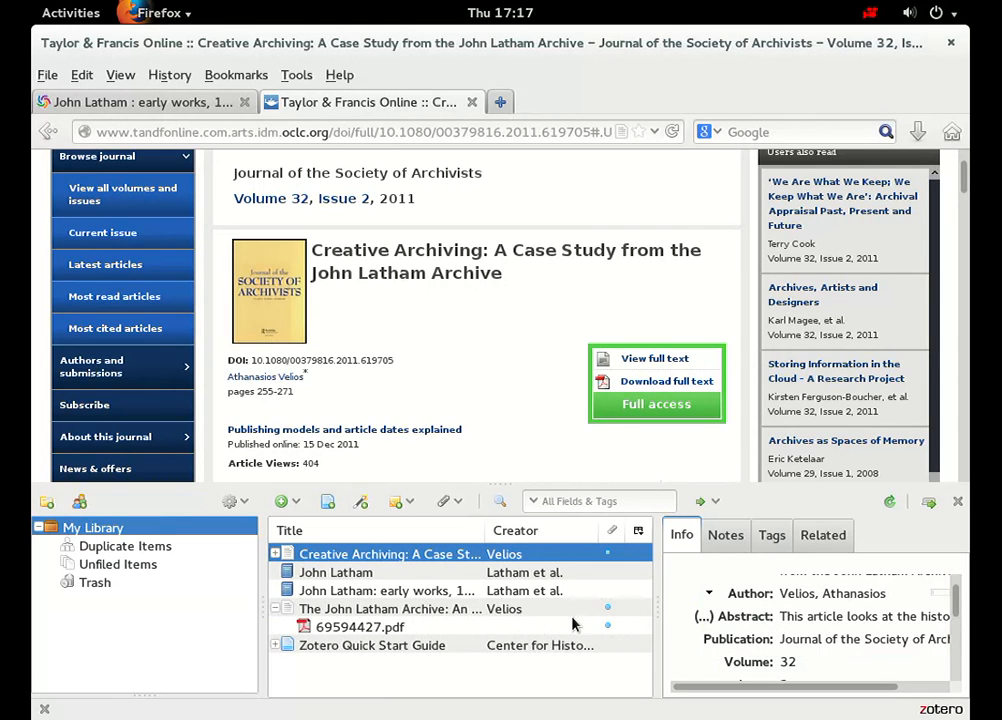
# Move the Full Text PDF attachment of "Creative Archiving: A Case Study from the John Latham Archive" to the Zotero trash
pyautogui.click(274, 554)
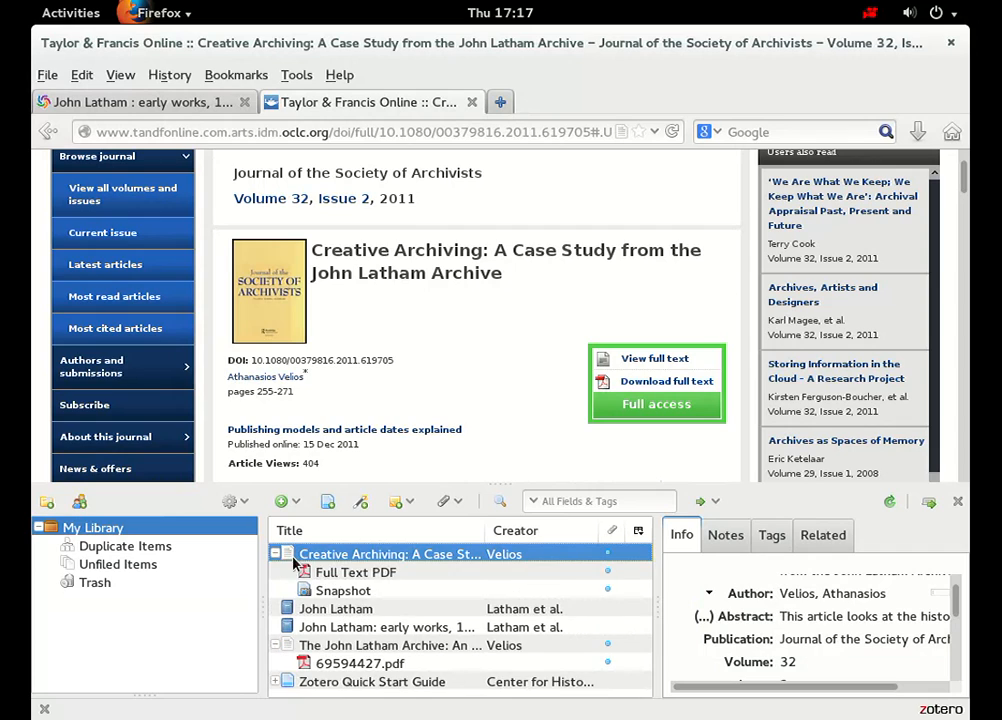
pyautogui.click(373, 574)
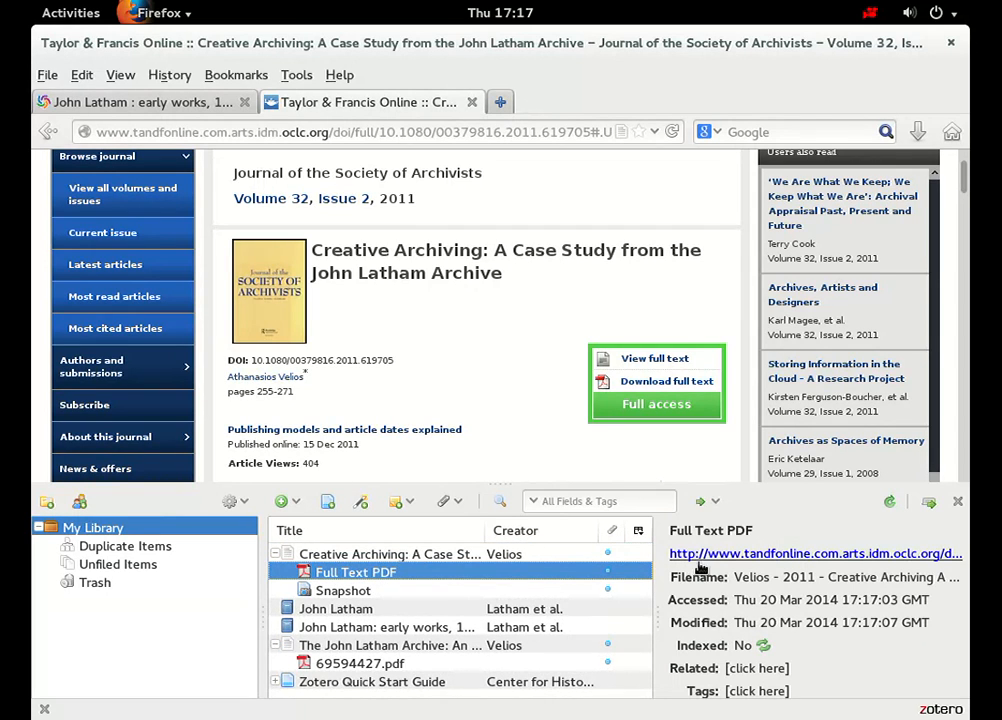
pyautogui.rightClick(377, 578)
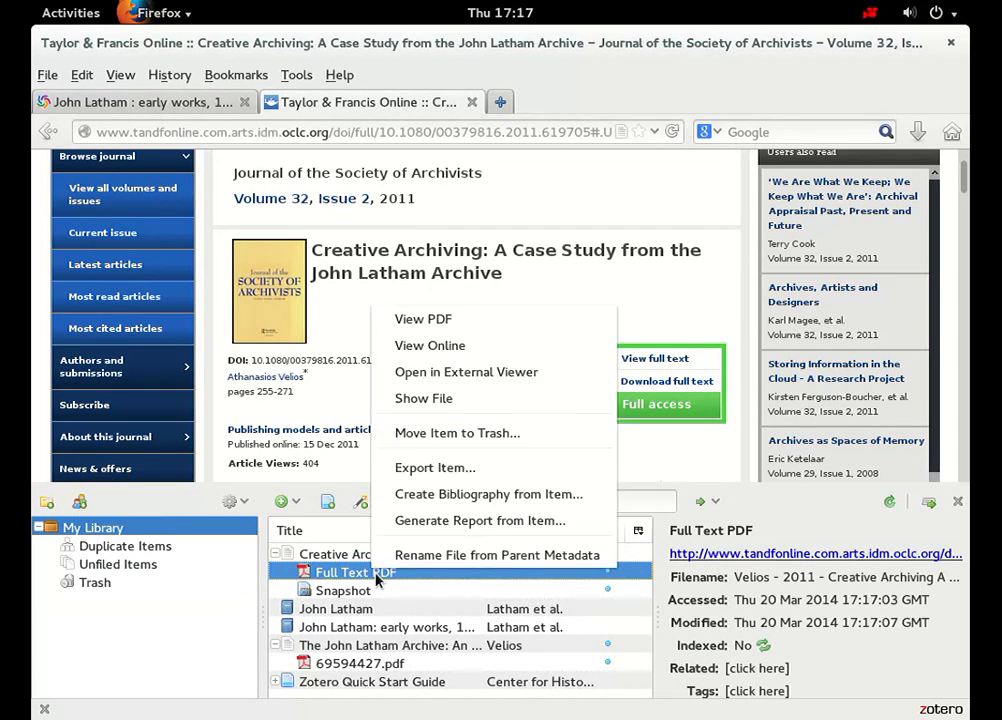
pyautogui.click(457, 433)
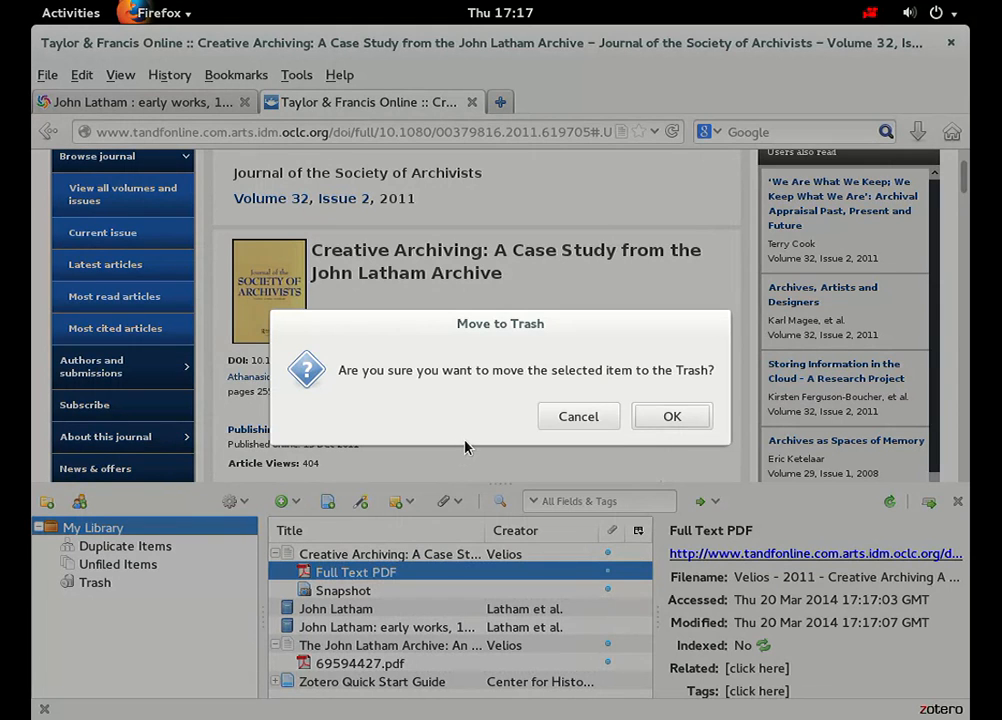
pyautogui.click(668, 418)
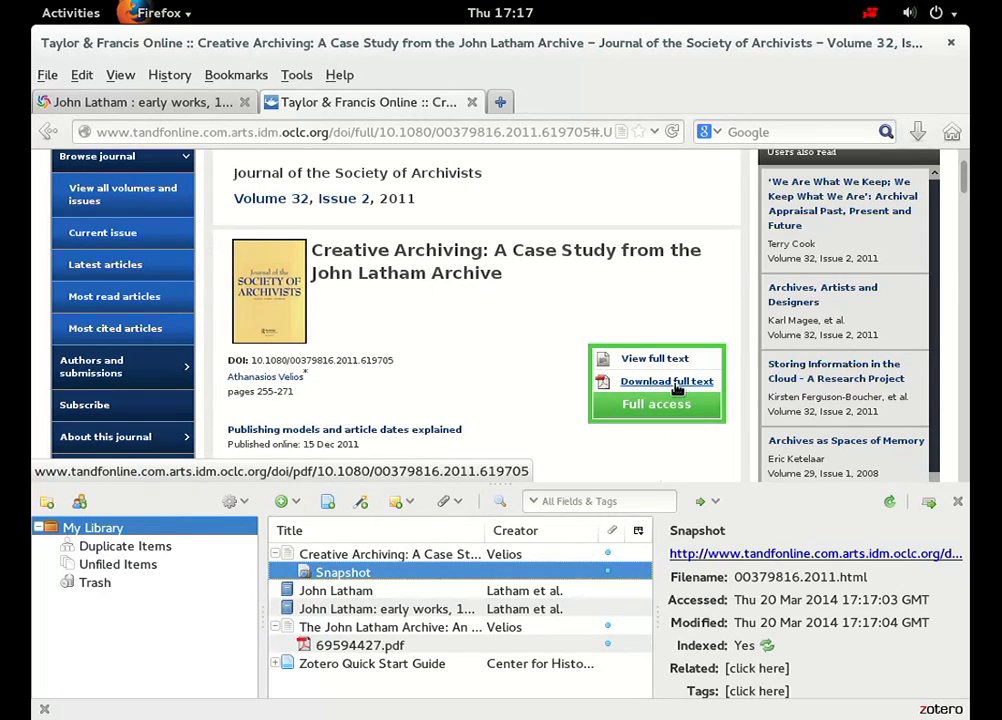
# Download the article's full text from Taylor & Francis to the Downloads folder as 00379816%2E2011%2E619705.pdf
pyautogui.rightClick(676, 388)
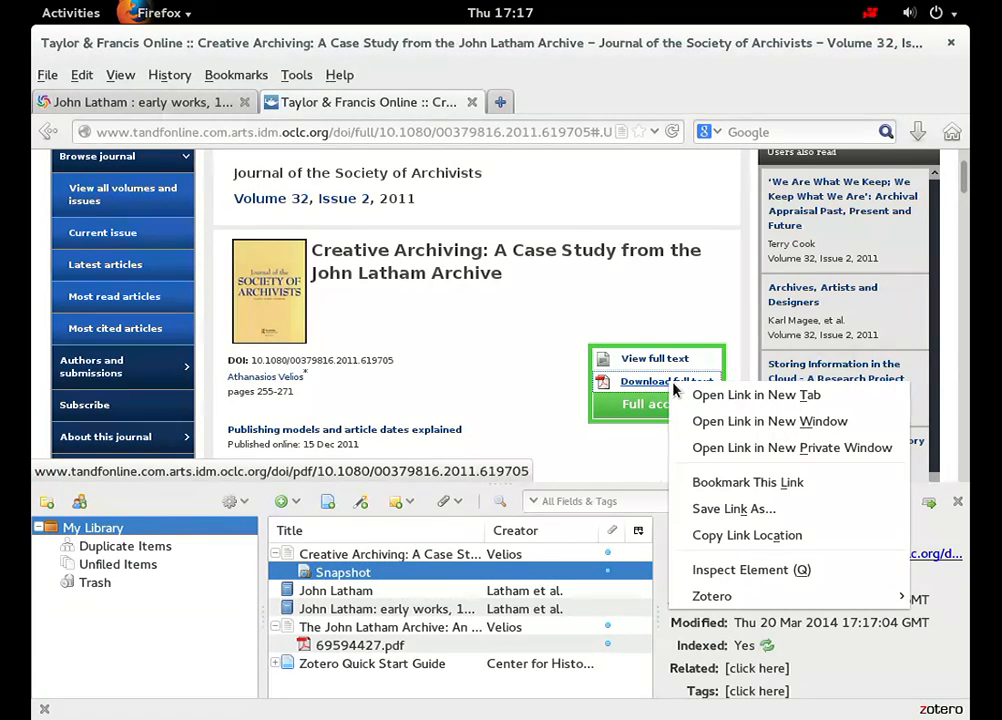
pyautogui.click(688, 514)
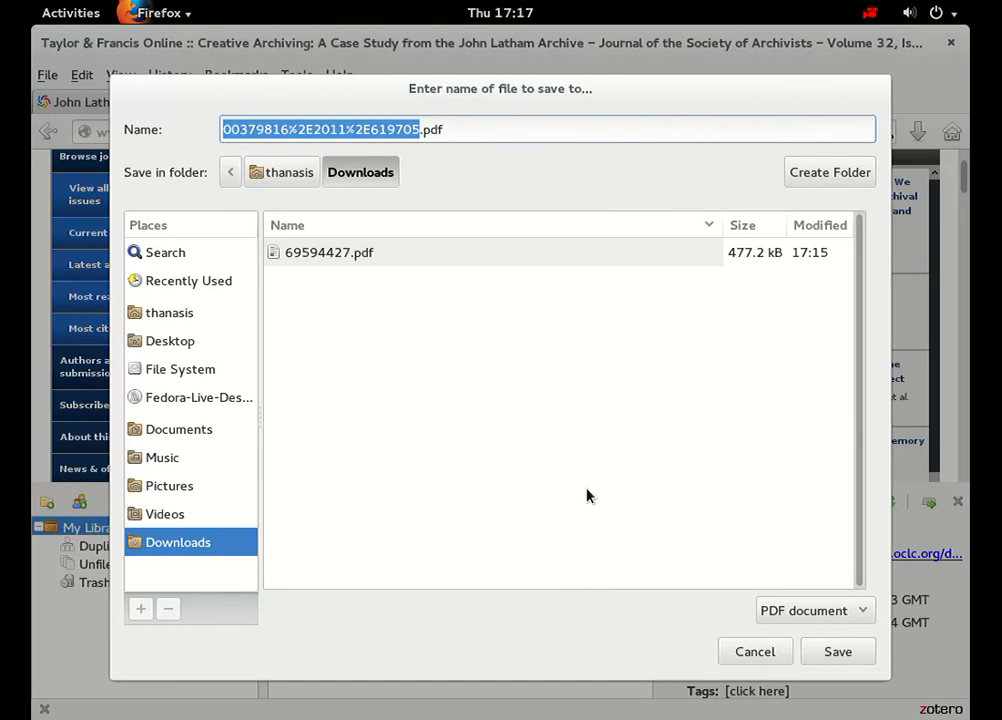
pyautogui.click(852, 651)
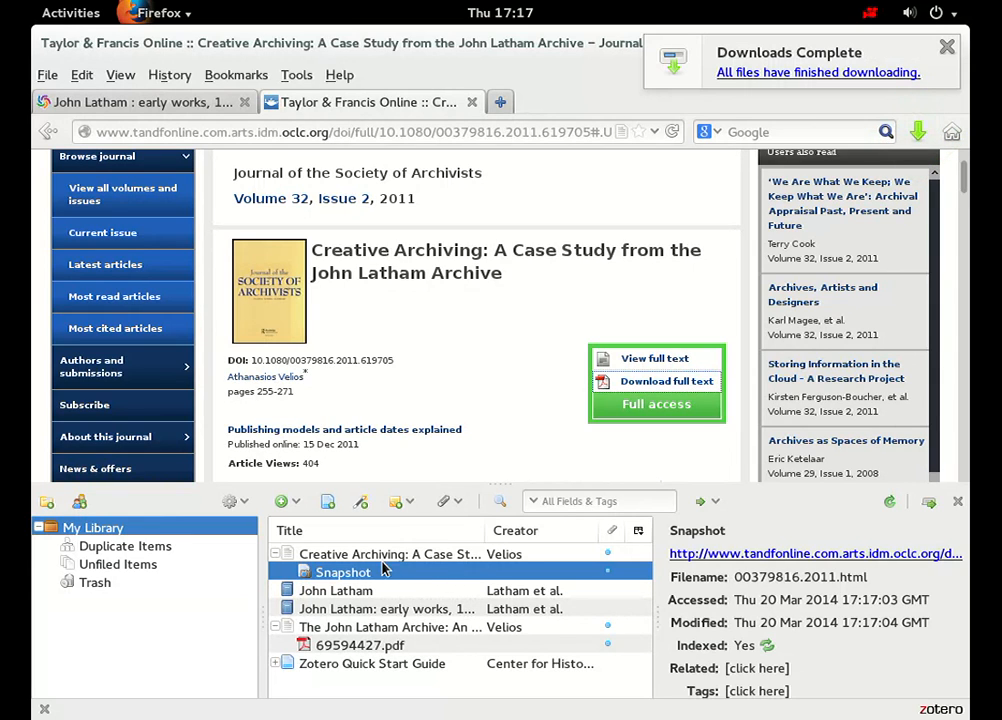
# Attach a stored copy of 00379816%2E2011%2E619705.pdf to the "Creative Archiving" reference and check the new attachment's details
pyautogui.click(380, 555)
pyautogui.rightClick(380, 562)
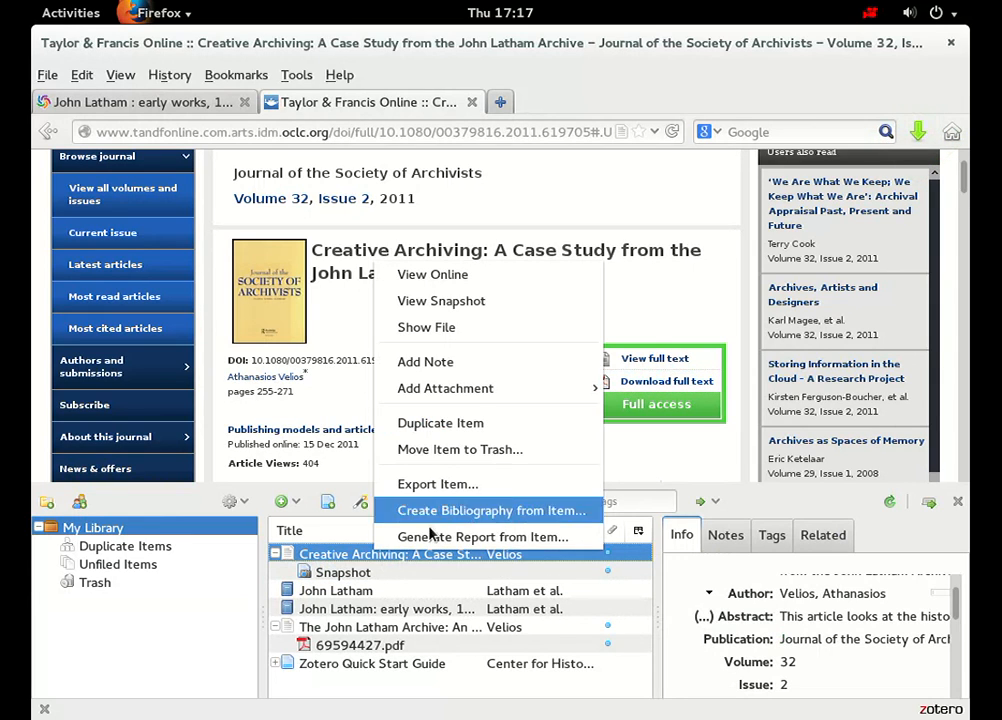
pyautogui.moveTo(480, 388)
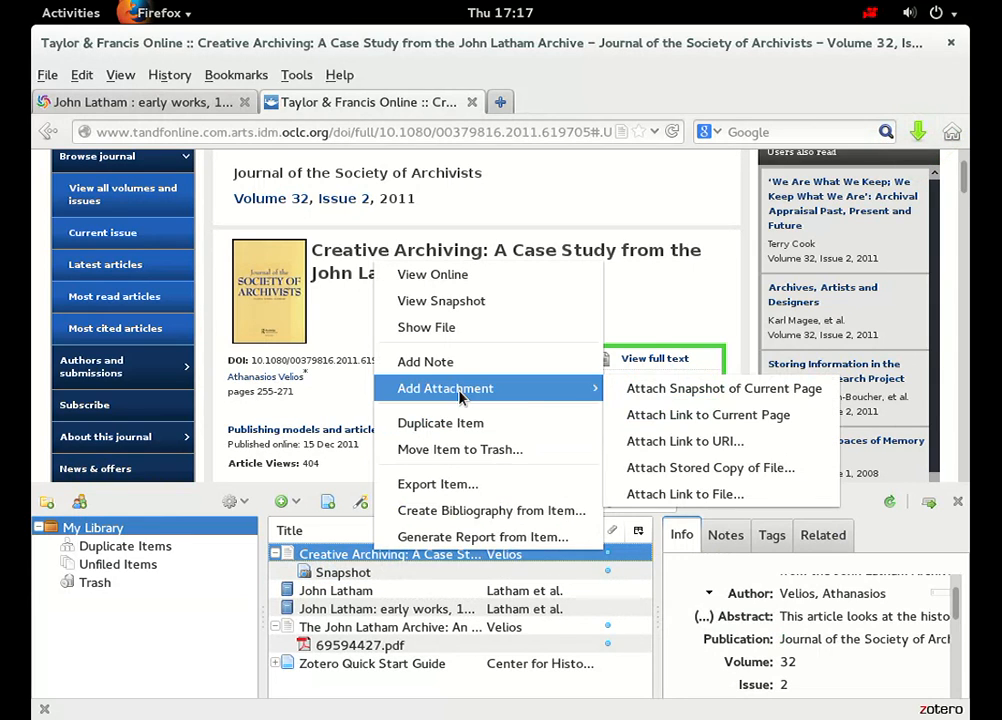
pyautogui.click(667, 467)
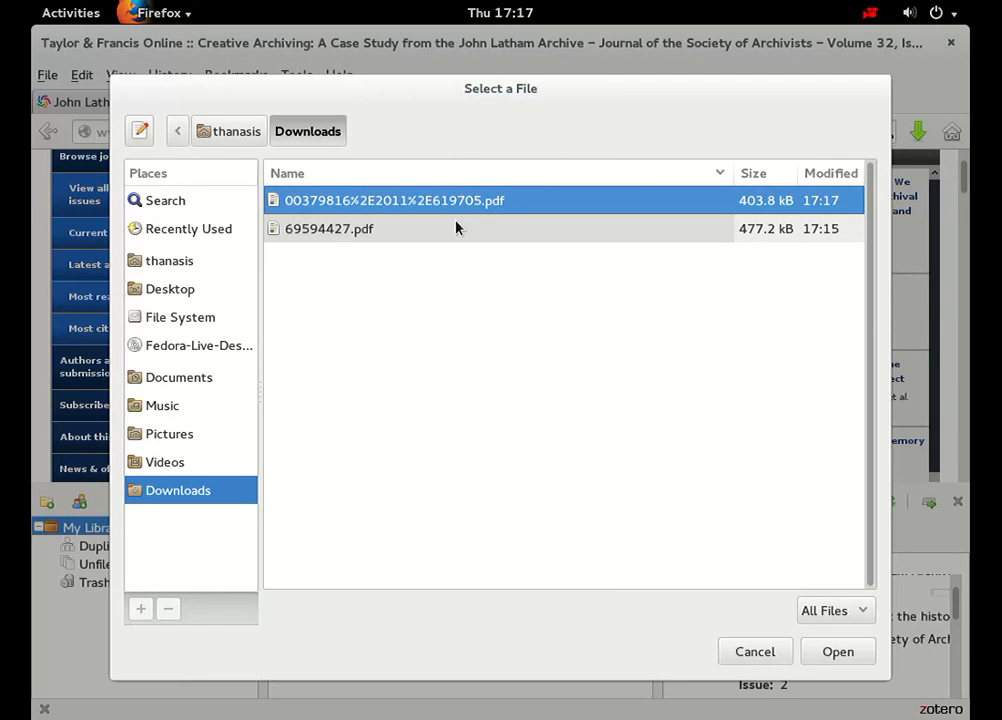
pyautogui.click(868, 660)
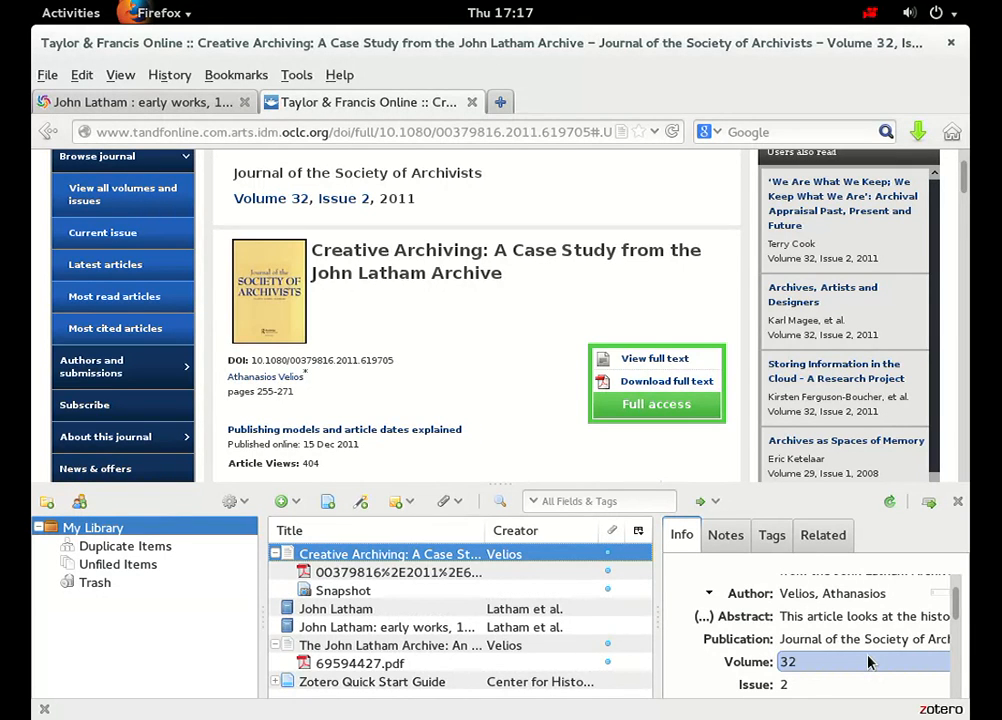
pyautogui.click(437, 576)
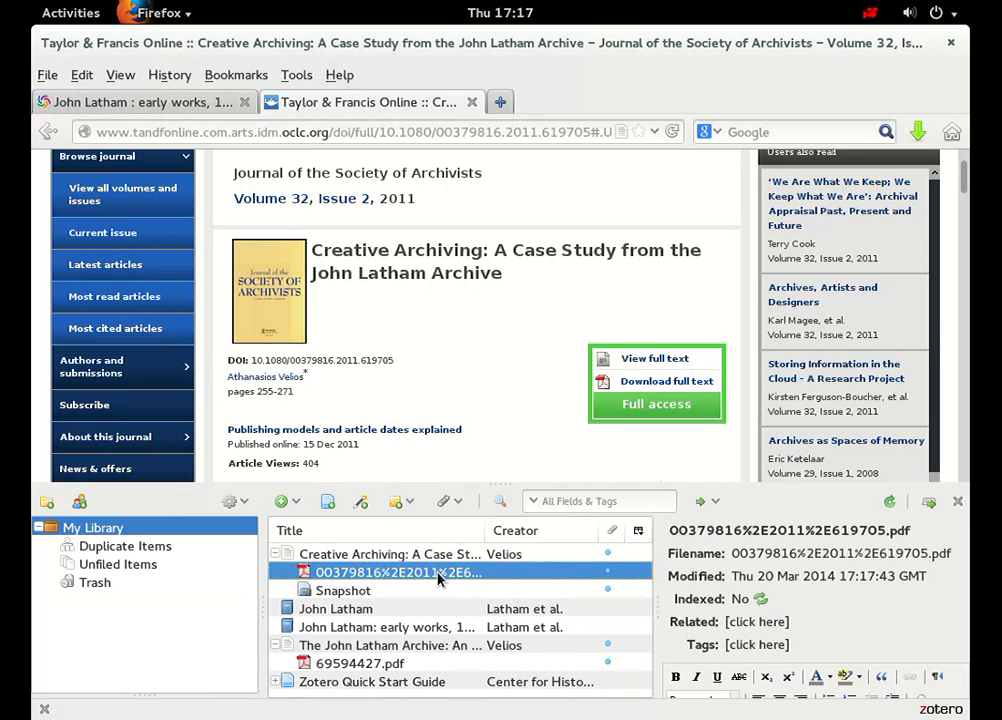
pyautogui.click(437, 563)
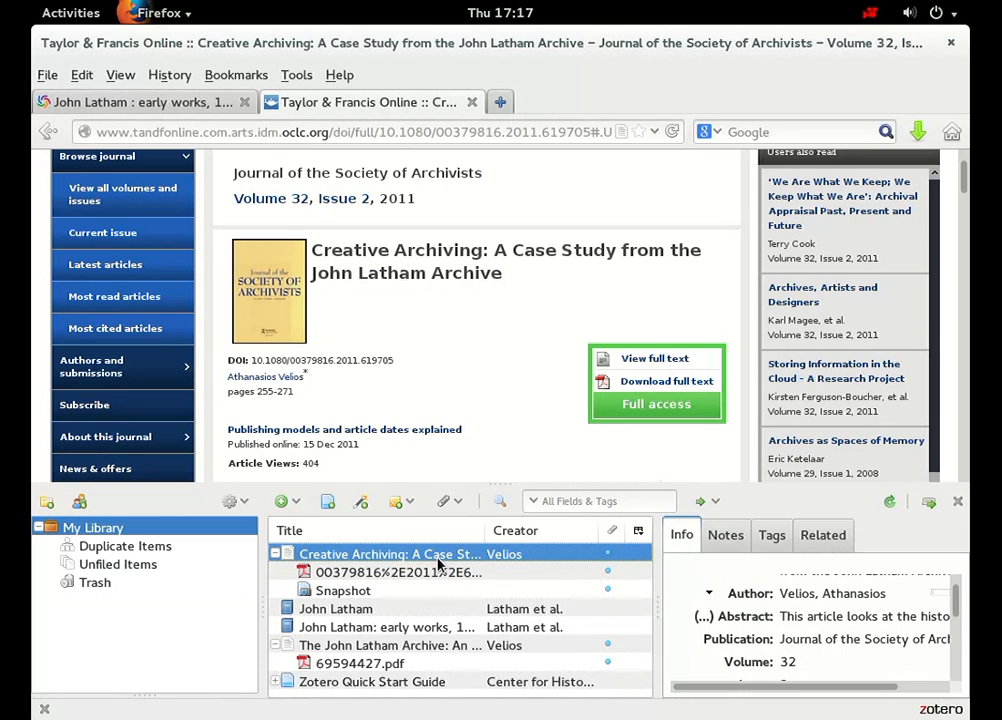
# Enlarge the Zotero pane and collapse the attachments of the "The John Latham Archive" and "Creative Archiving" references
pyautogui.moveTo(440, 397); pyautogui.dragTo(447, 351)
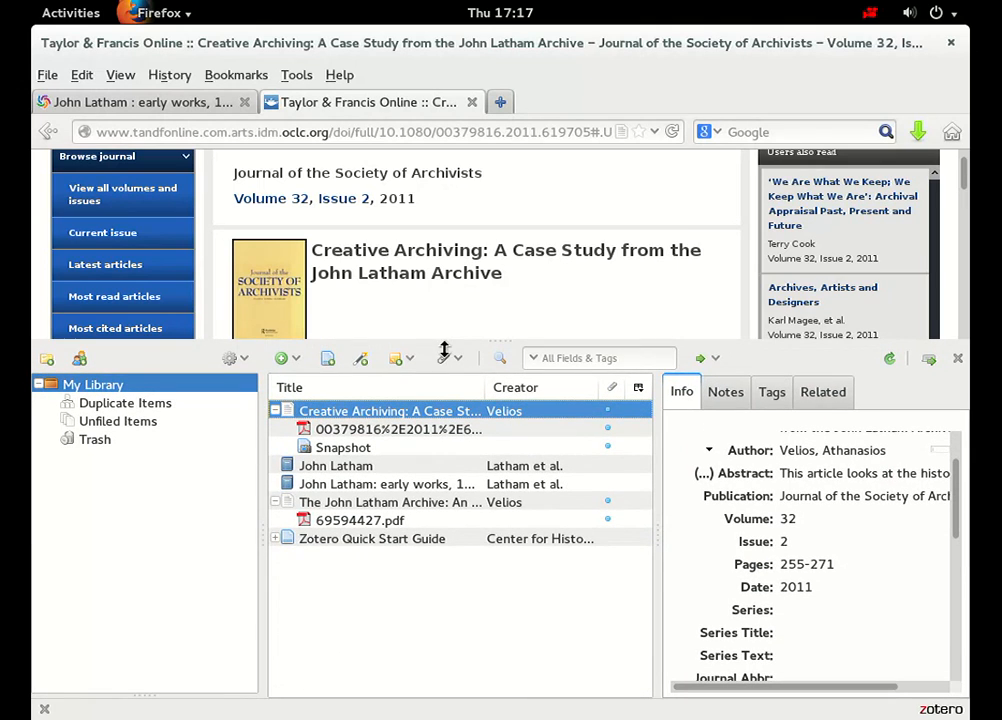
pyautogui.click(275, 502)
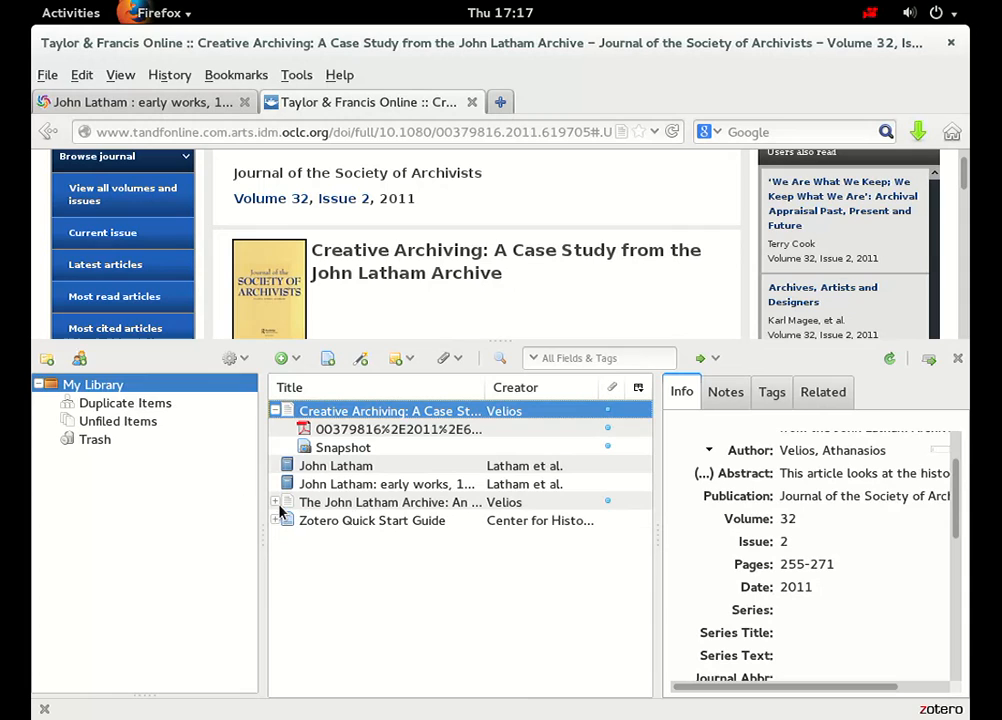
pyautogui.click(275, 411)
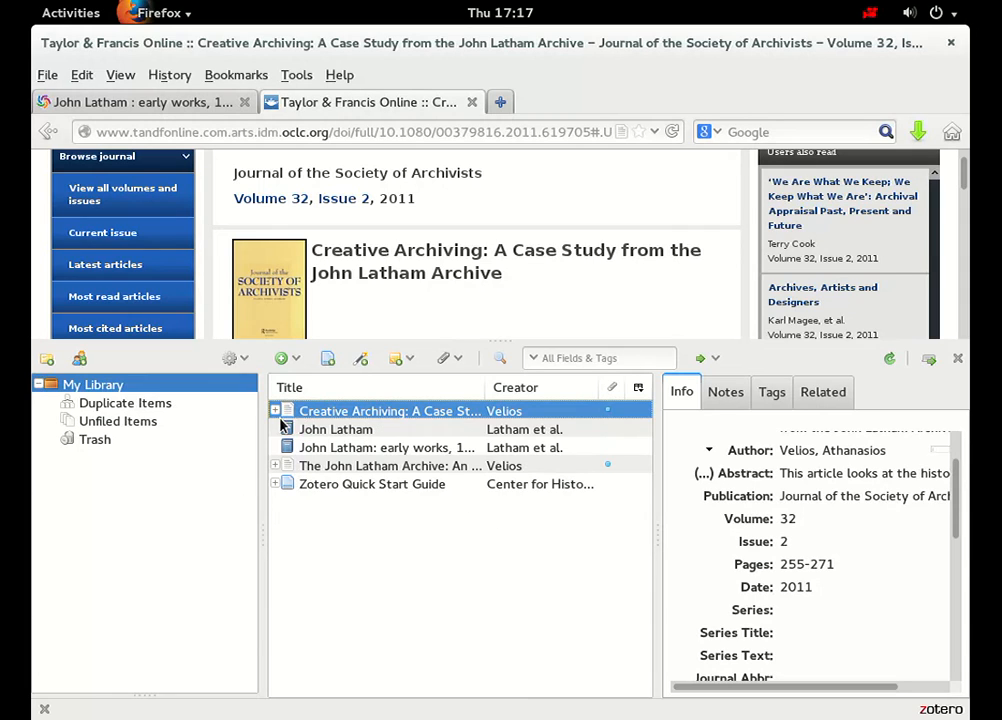
# Create a new collection named "John Latham" in My Library
pyautogui.rightClick(128, 390)
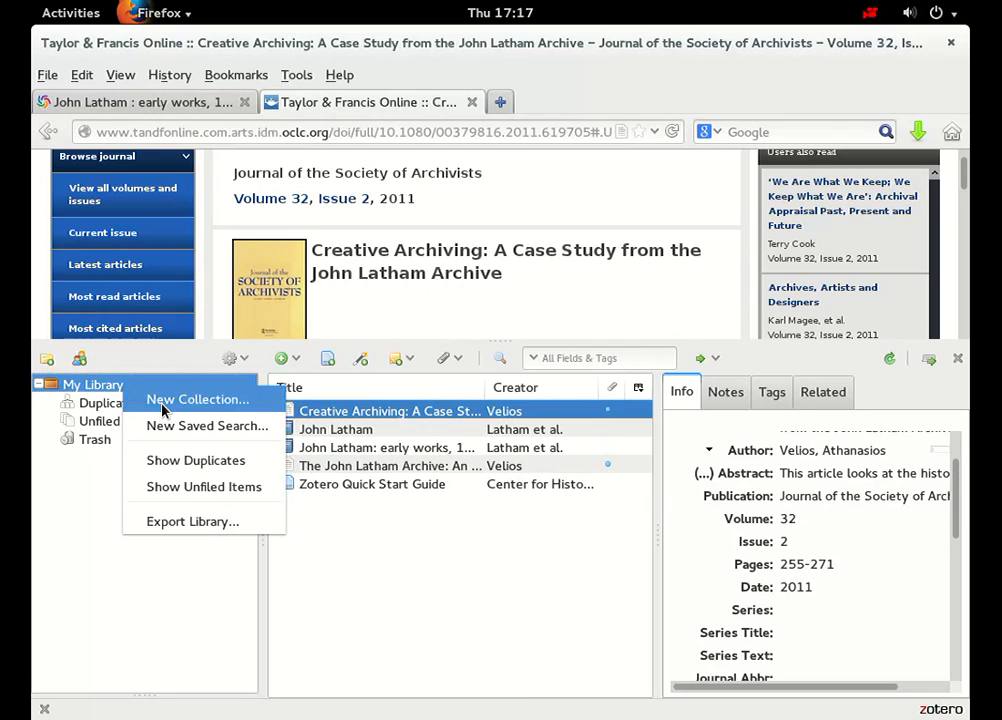
pyautogui.click(160, 402)
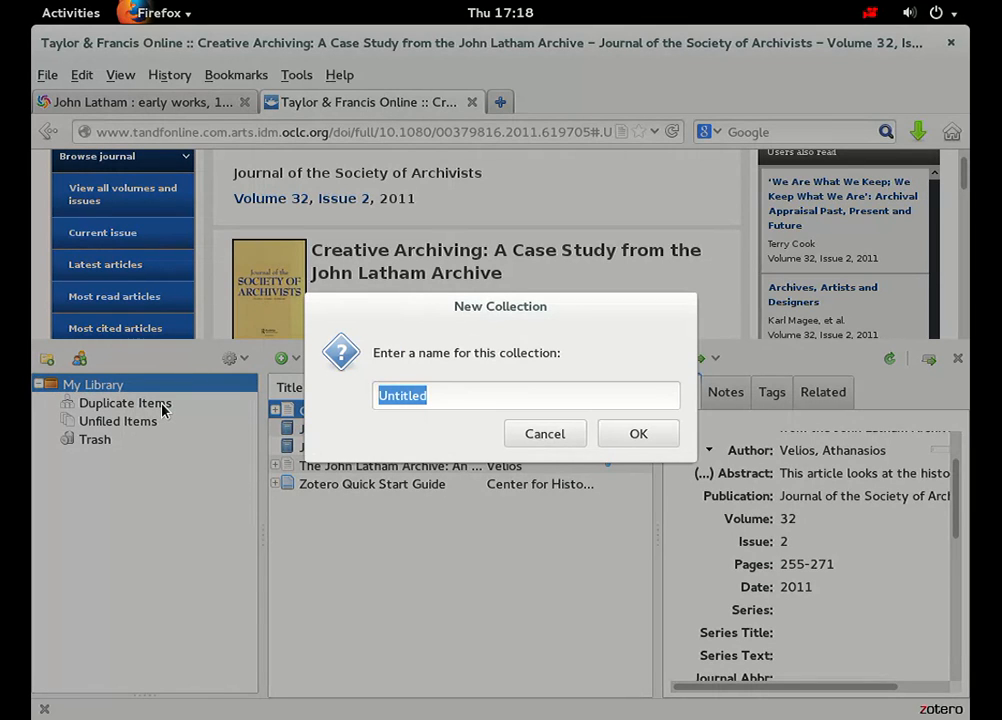
pyautogui.write('John Latham')
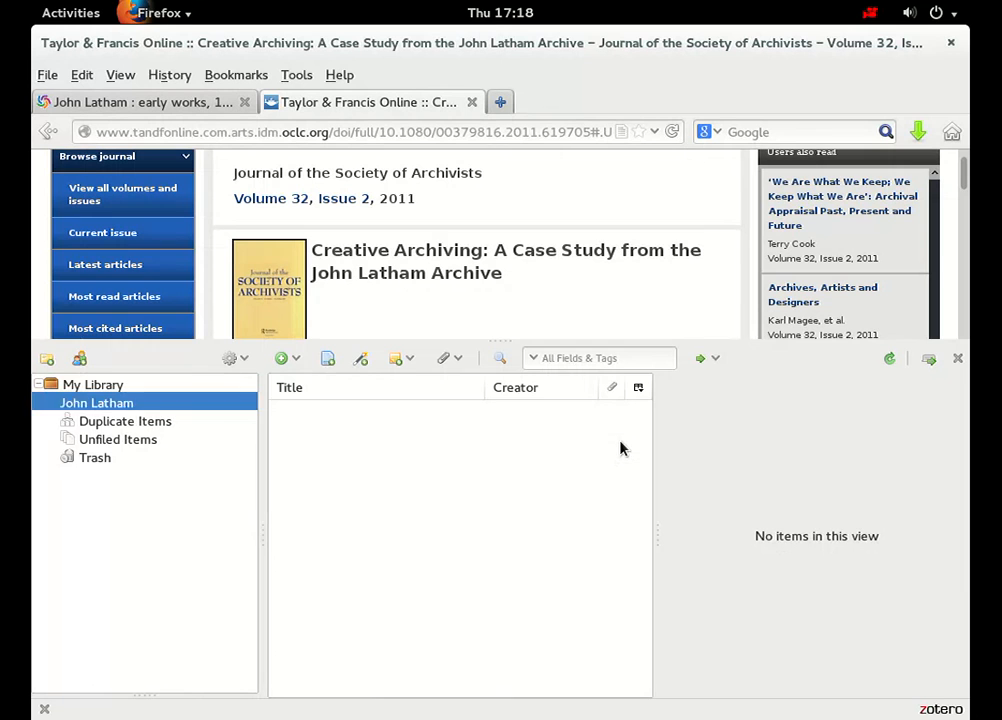
pyautogui.click(620, 444)
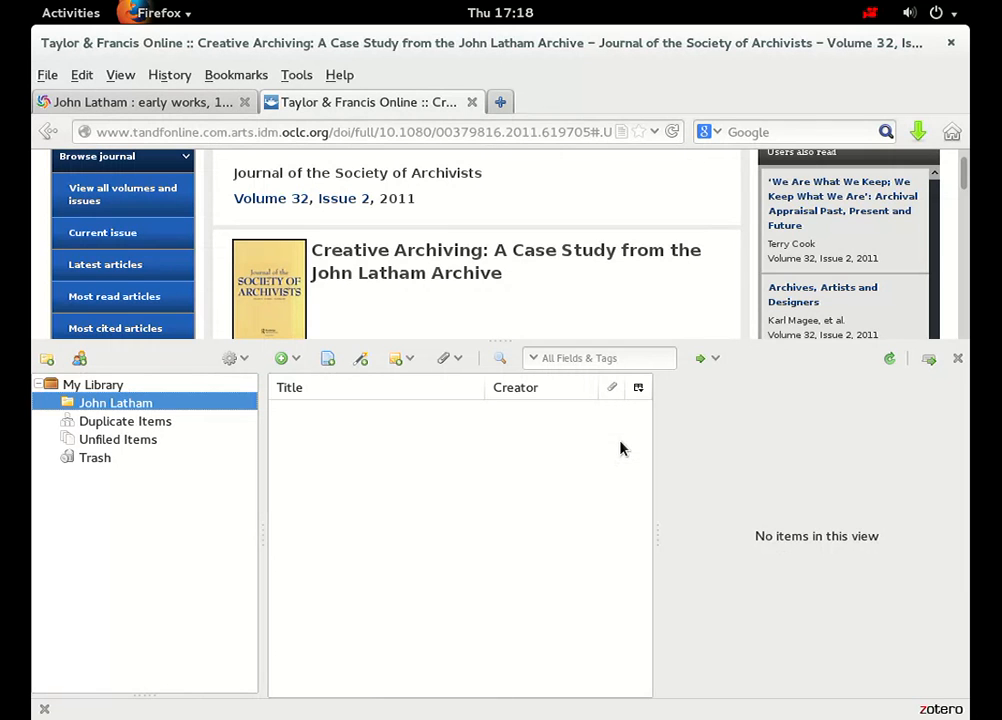
# Add the books "John Latham" and "John Latham: early works" to the John Latham collection and compare its contents with My Library
pyautogui.click(100, 386)
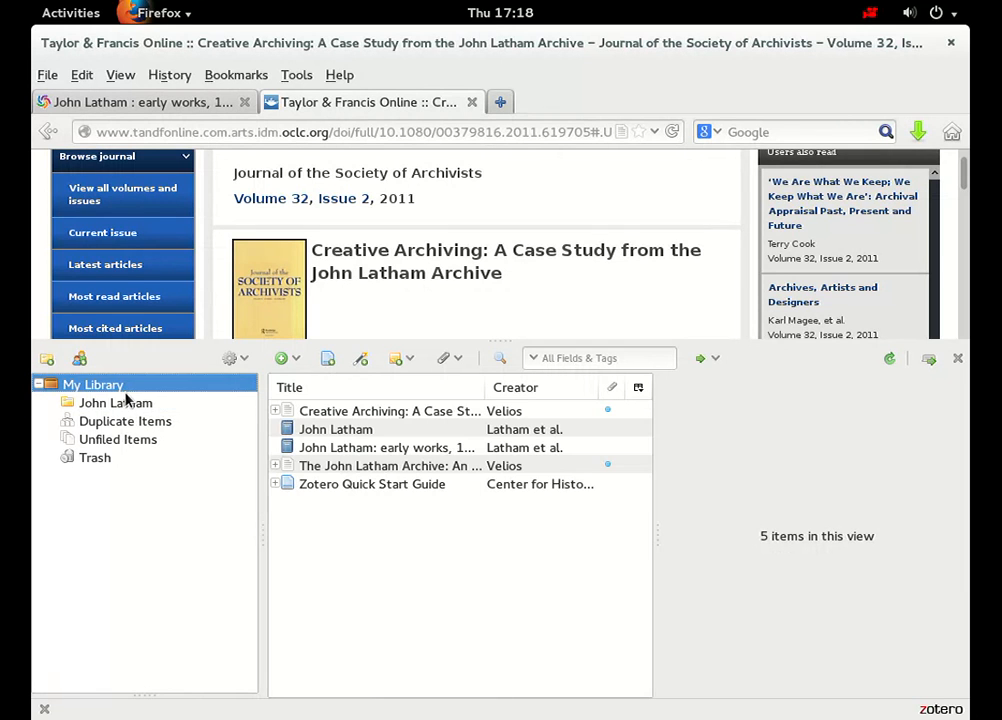
pyautogui.click(335, 432)
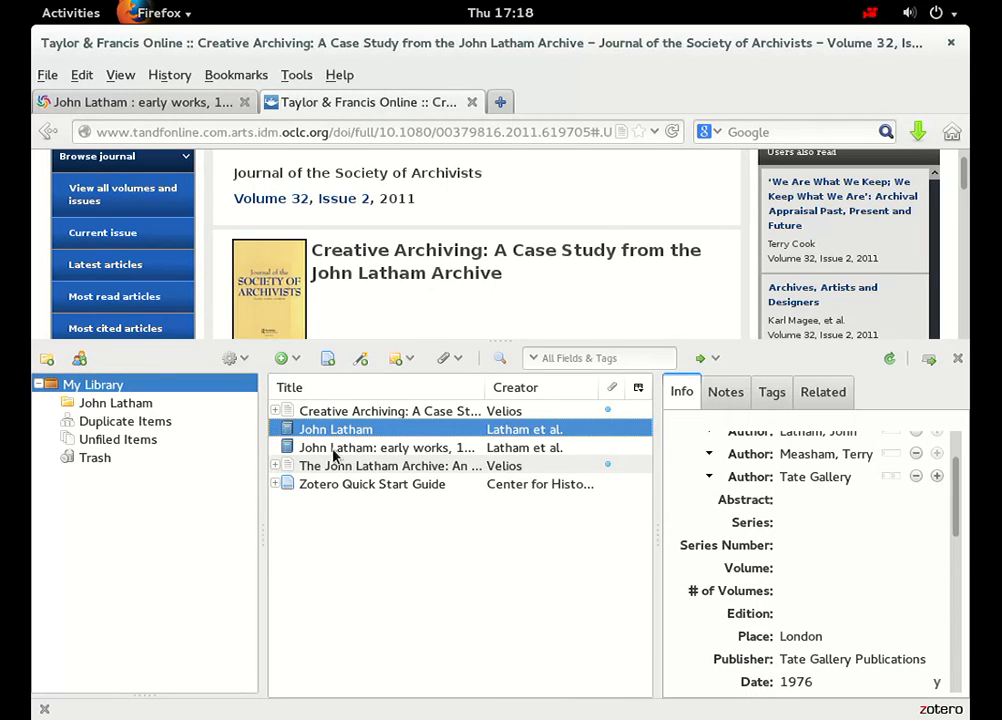
pyautogui.keyDown('shift'); pyautogui.click(334, 450); pyautogui.keyUp('shift')
pyautogui.moveTo(335, 453); pyautogui.dragTo(162, 411)
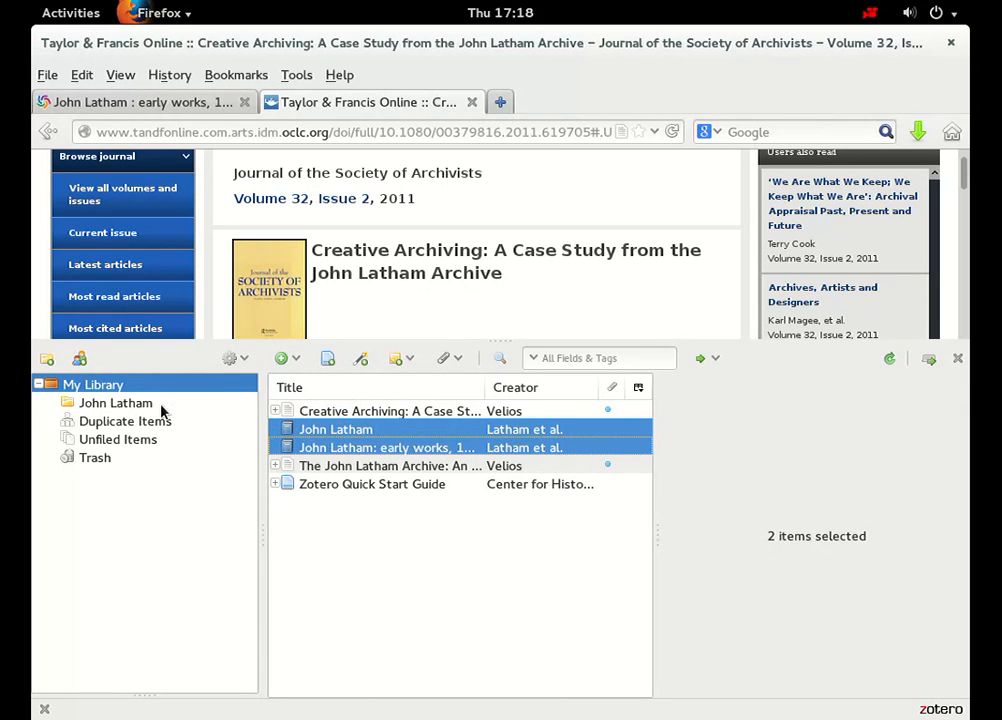
pyautogui.click(113, 408)
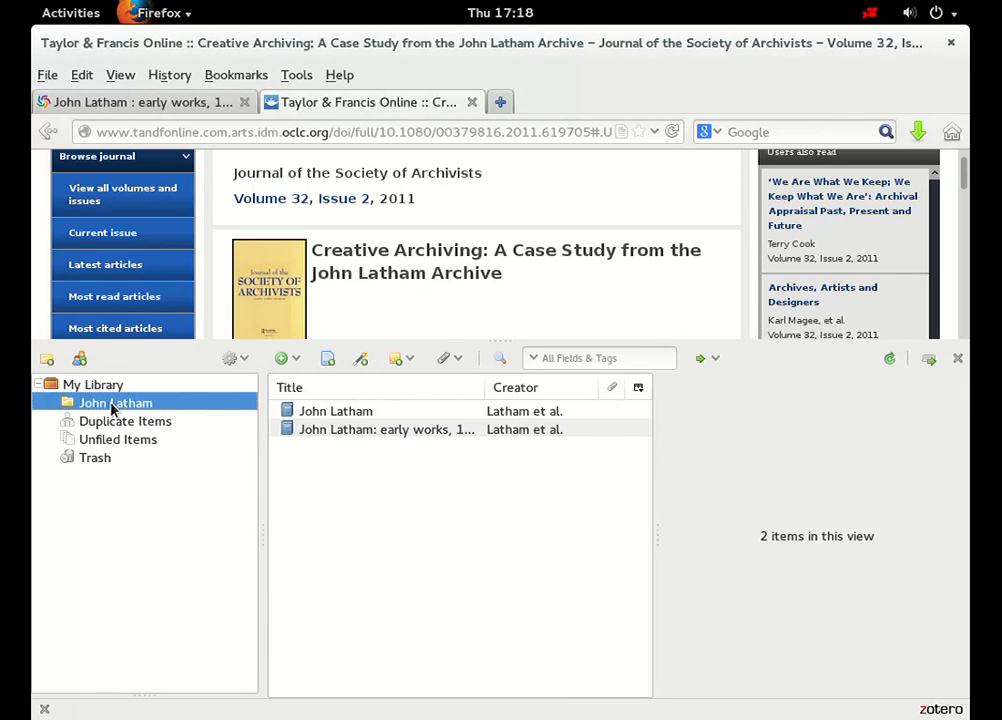
pyautogui.click(110, 390)
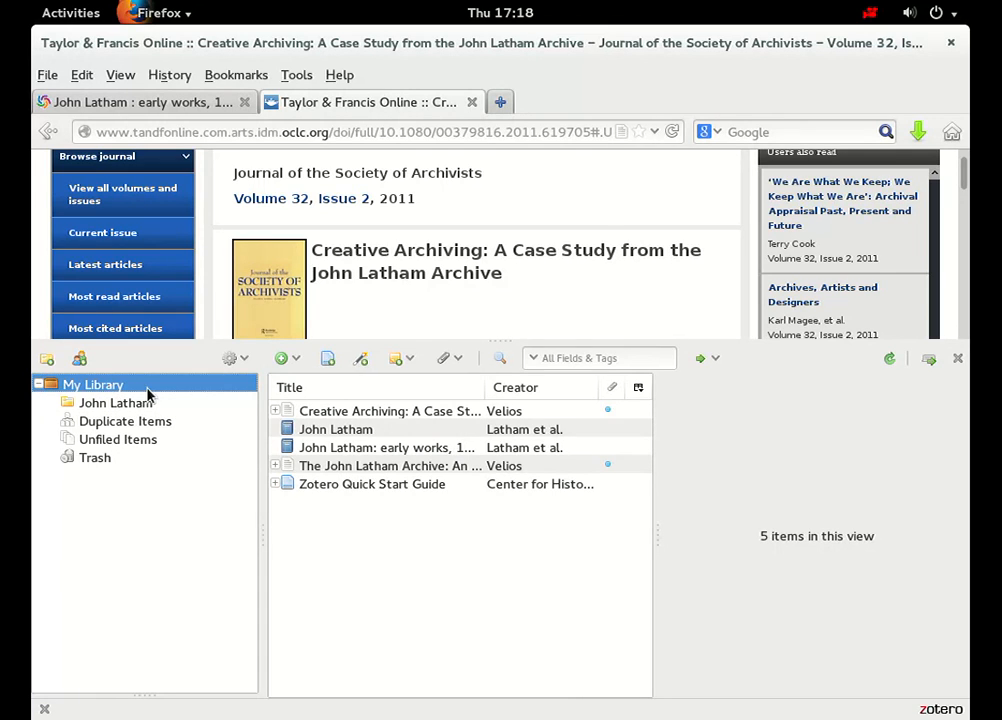
pyautogui.click(154, 404)
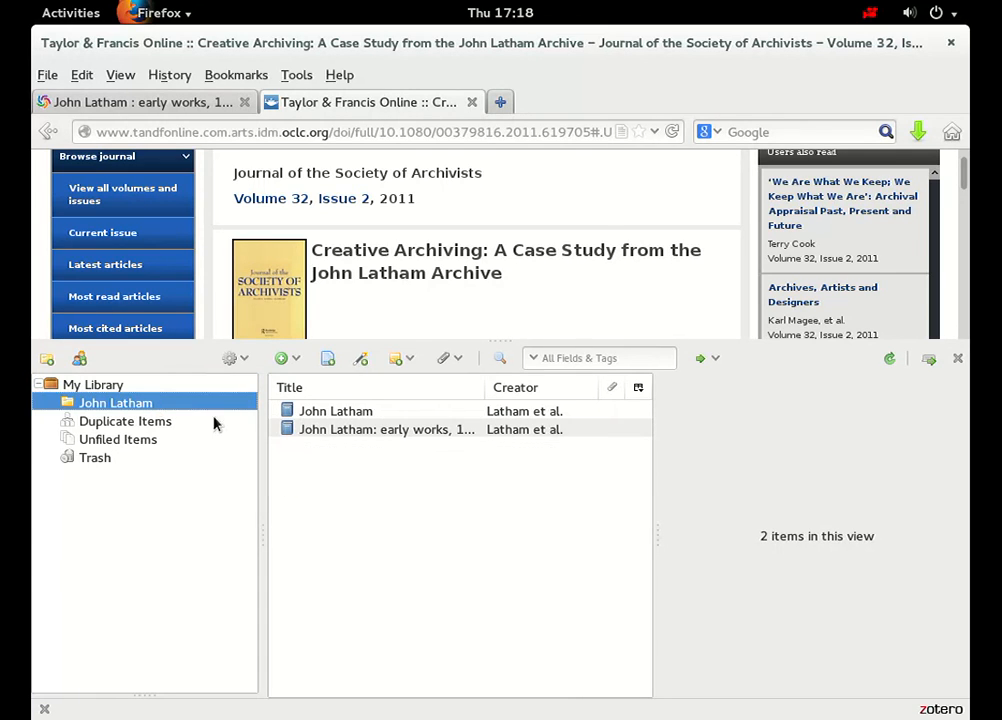
pyautogui.click(117, 388)
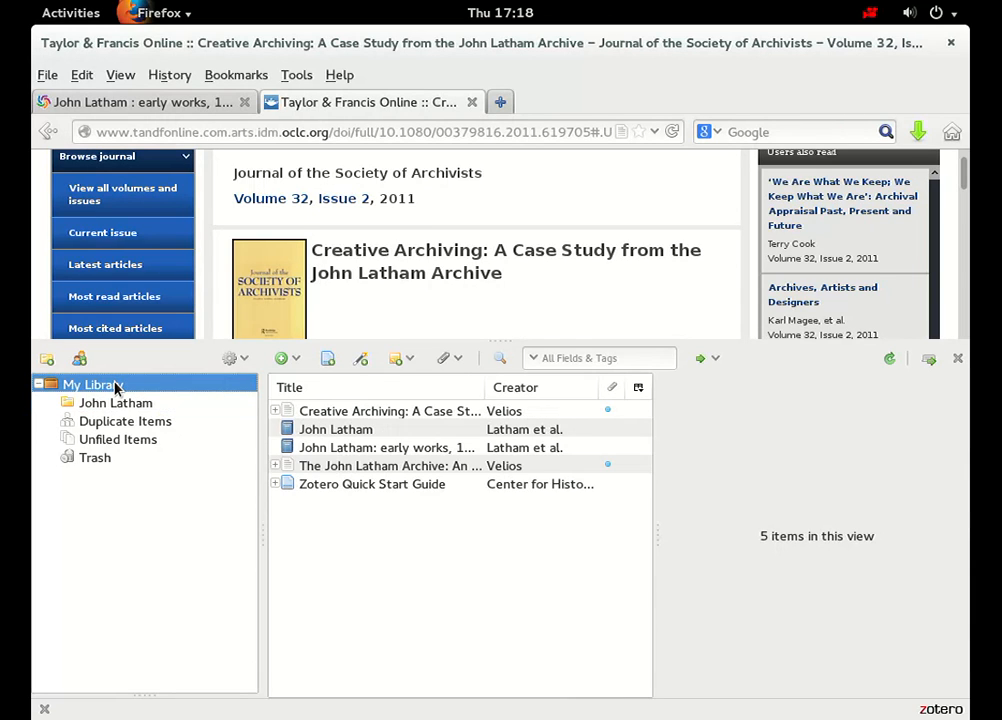
# Examine the bibliographic fields and the available item types of the "John Latham" book reference without changing them
pyautogui.click(357, 431)
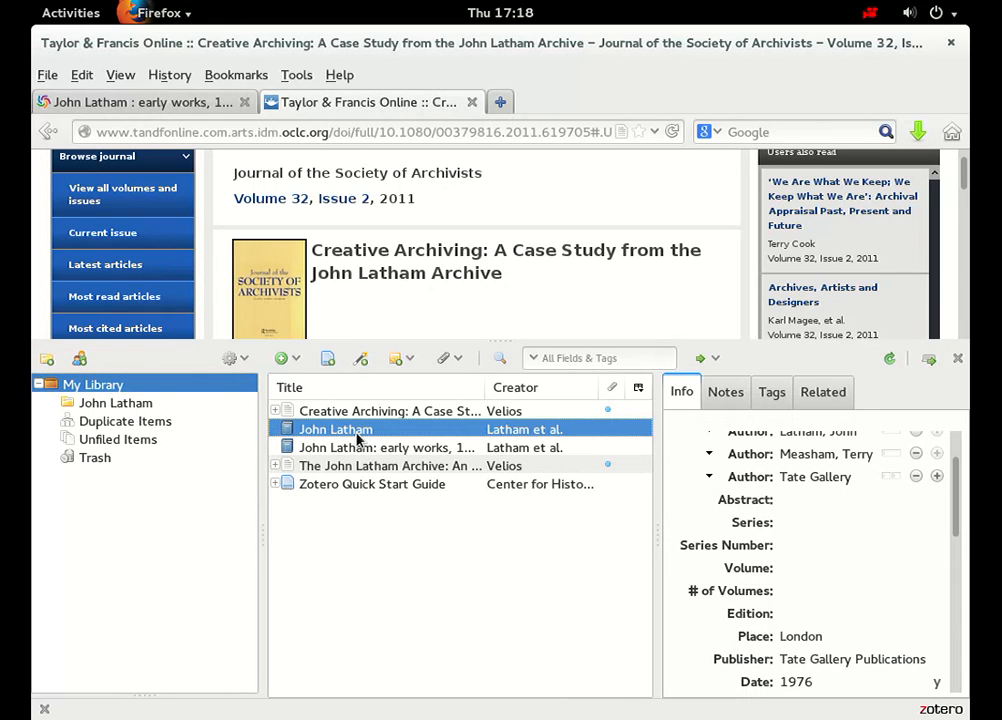
pyautogui.scroll(-5, 850, 539)
pyautogui.scroll(5, 850, 539)
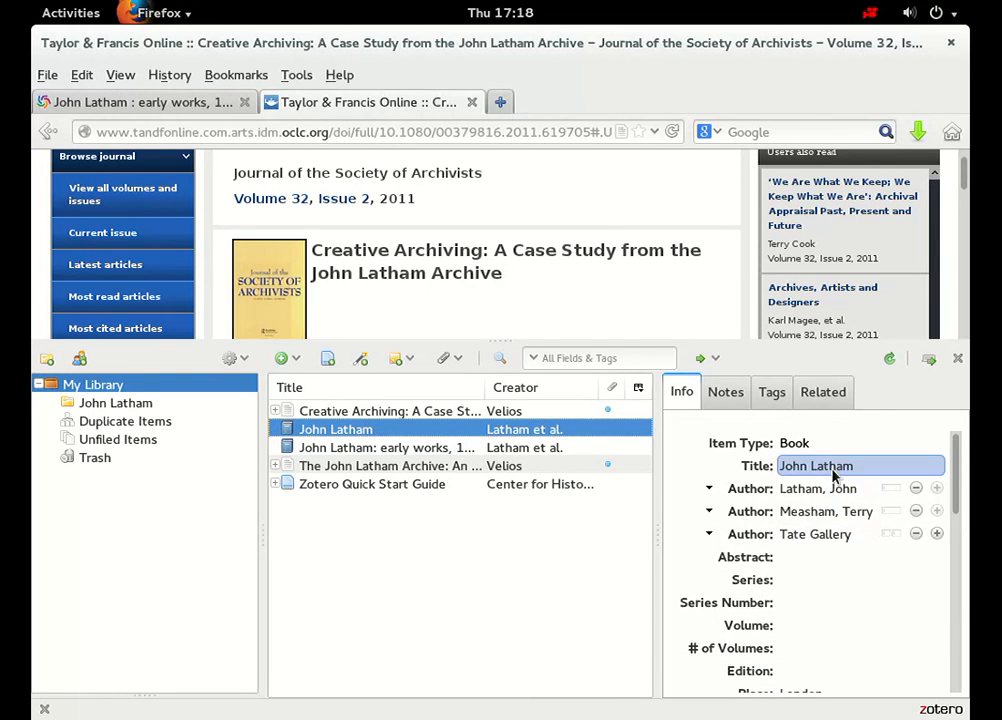
pyautogui.click(834, 470)
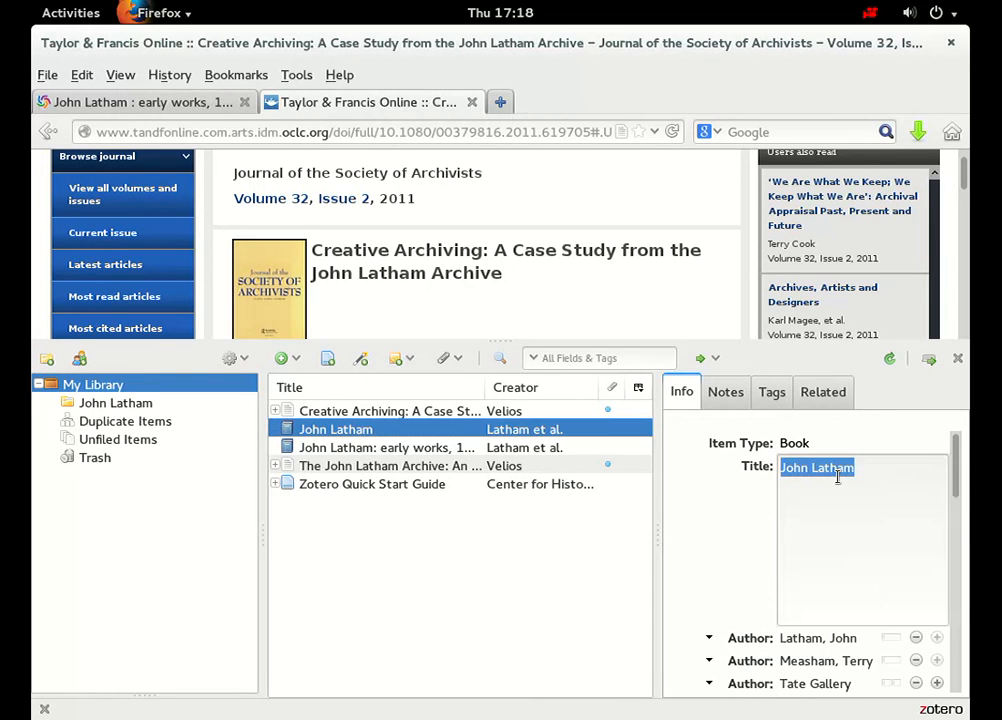
pyautogui.click(798, 444)
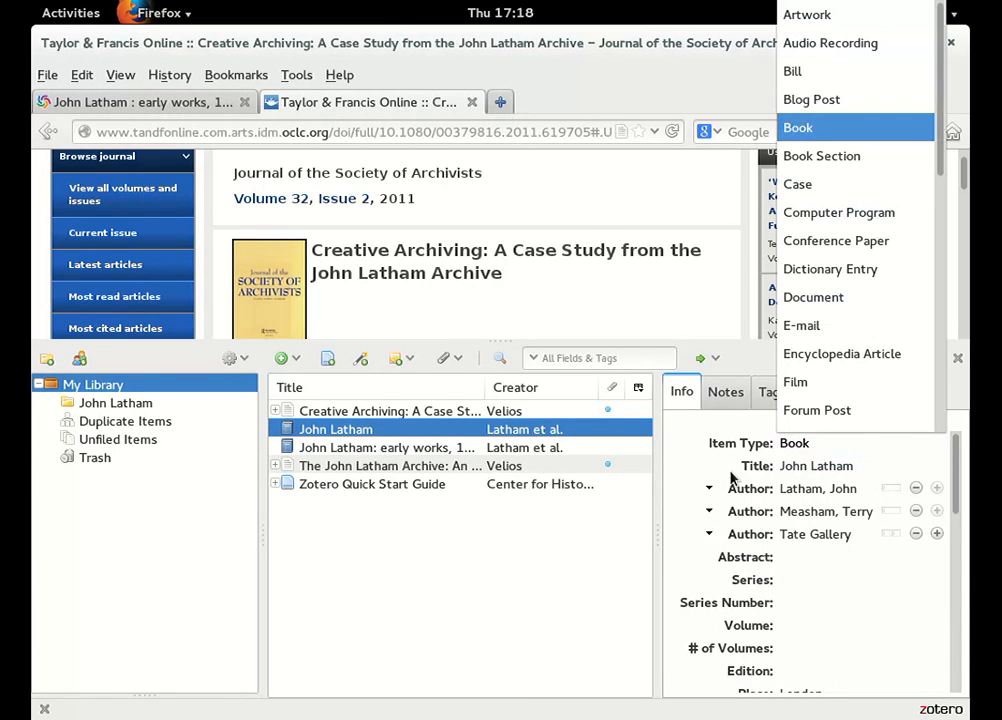
pyautogui.click(685, 455)
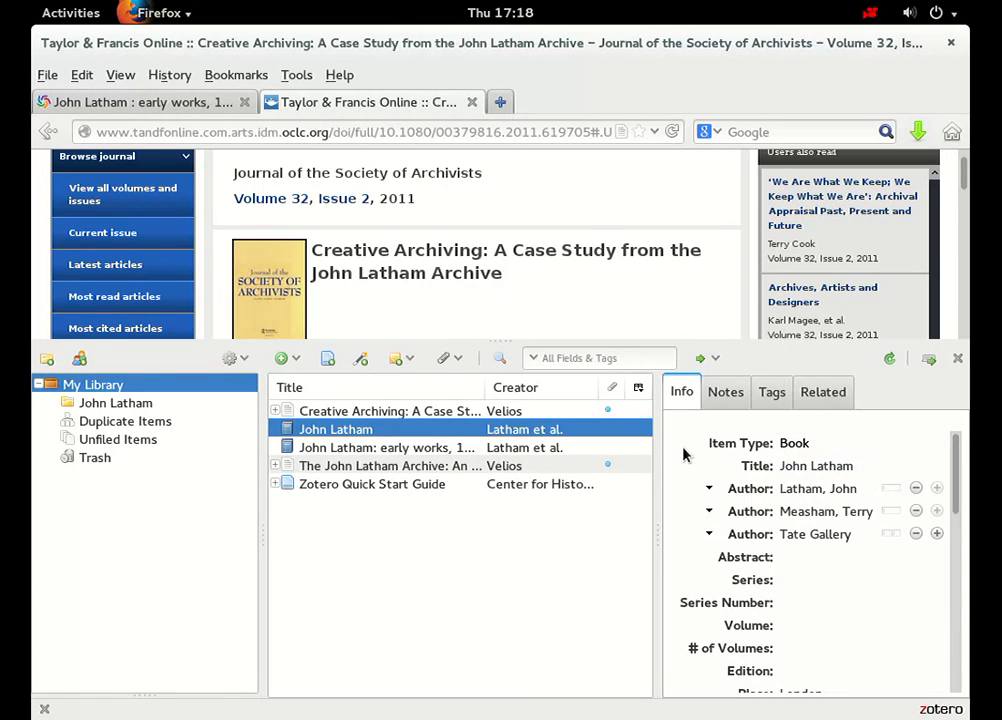
# Add a note to the "John Latham" book reference reading "This book is about John Latham"
pyautogui.click(727, 396)
pyautogui.click(810, 455)
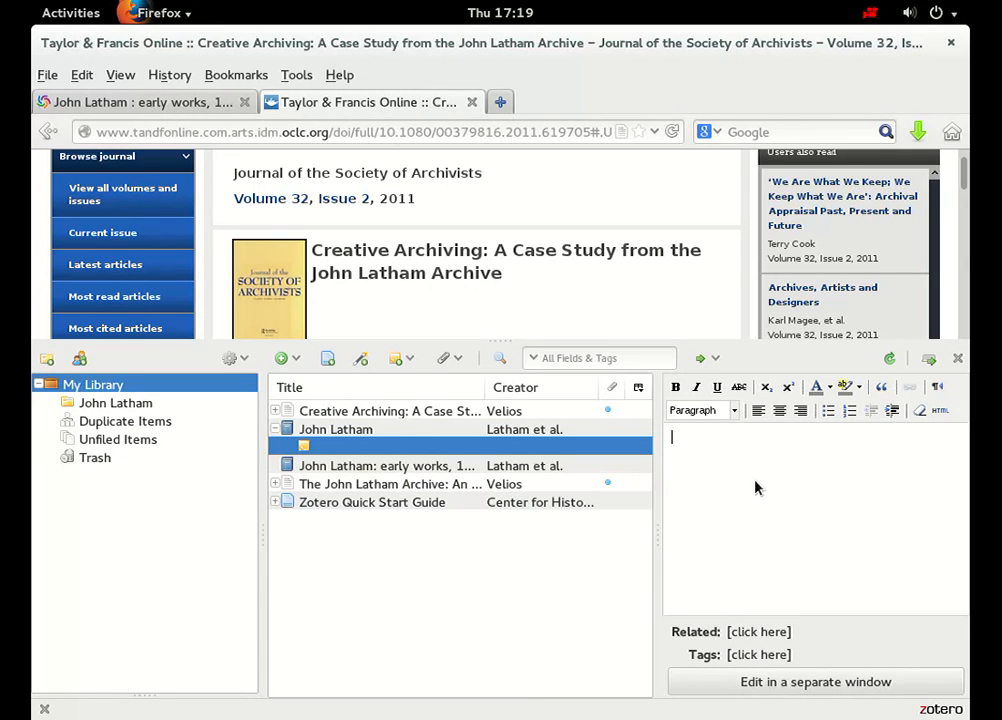
pyautogui.write('This book is about John')
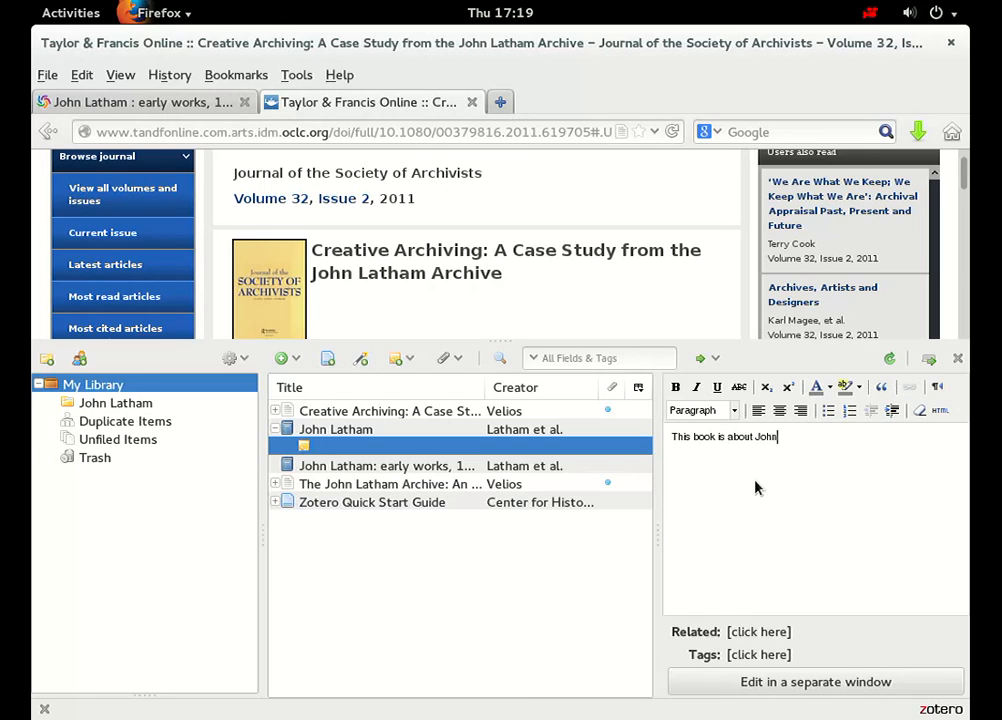
pyautogui.write(' Lahtam')
pyautogui.press('Left')
pyautogui.press('Left')
pyautogui.press('Left')
pyautogui.press('Left')
pyautogui.press('Delete')
pyautogui.press('Right')
pyautogui.write('h')
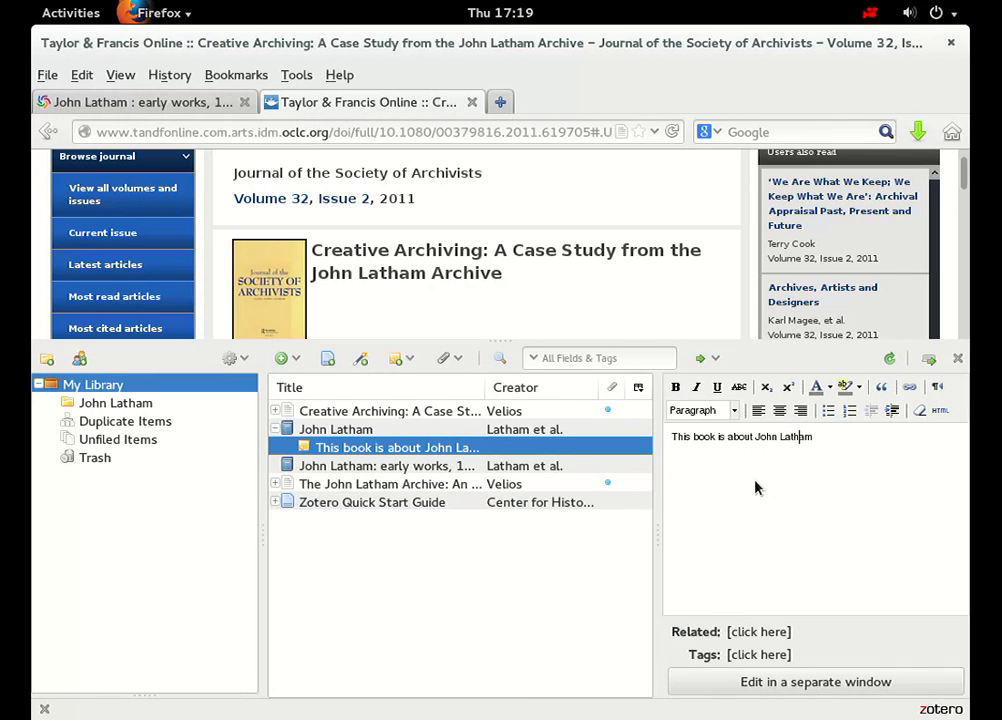
# Check the notes of the "John Latham: early works" and "John Latham" books, and collapse the latter's entry
pyautogui.click(424, 472)
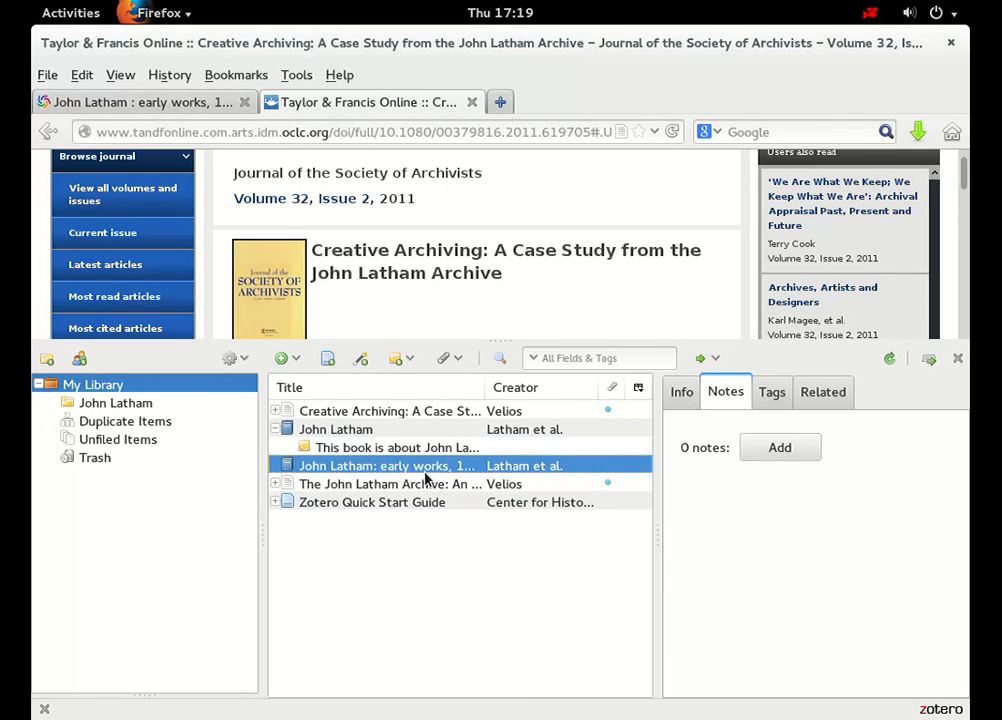
pyautogui.click(397, 432)
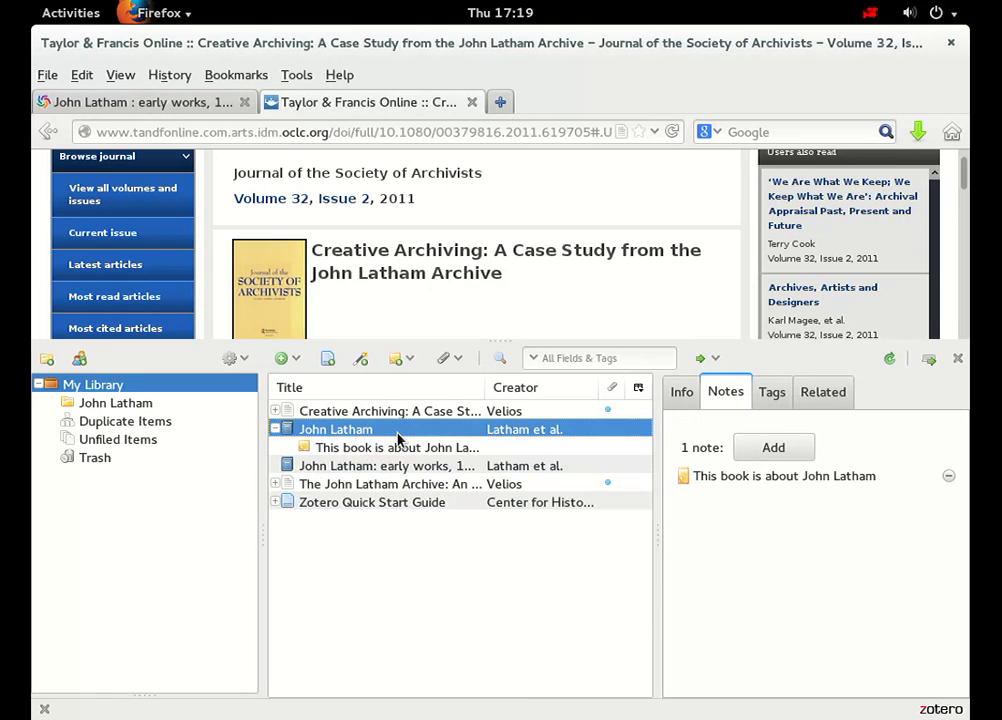
pyautogui.click(276, 429)
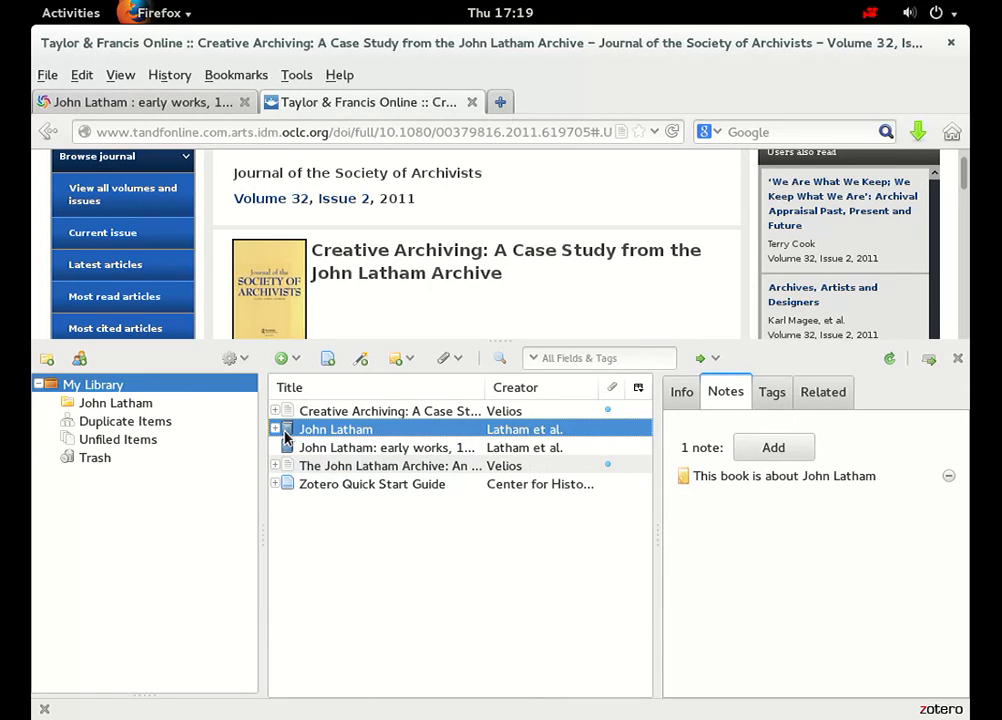
# Start exporting all library references except the Zotero Quick Start Guide, choosing BibTeX as the export format
pyautogui.click(358, 418)
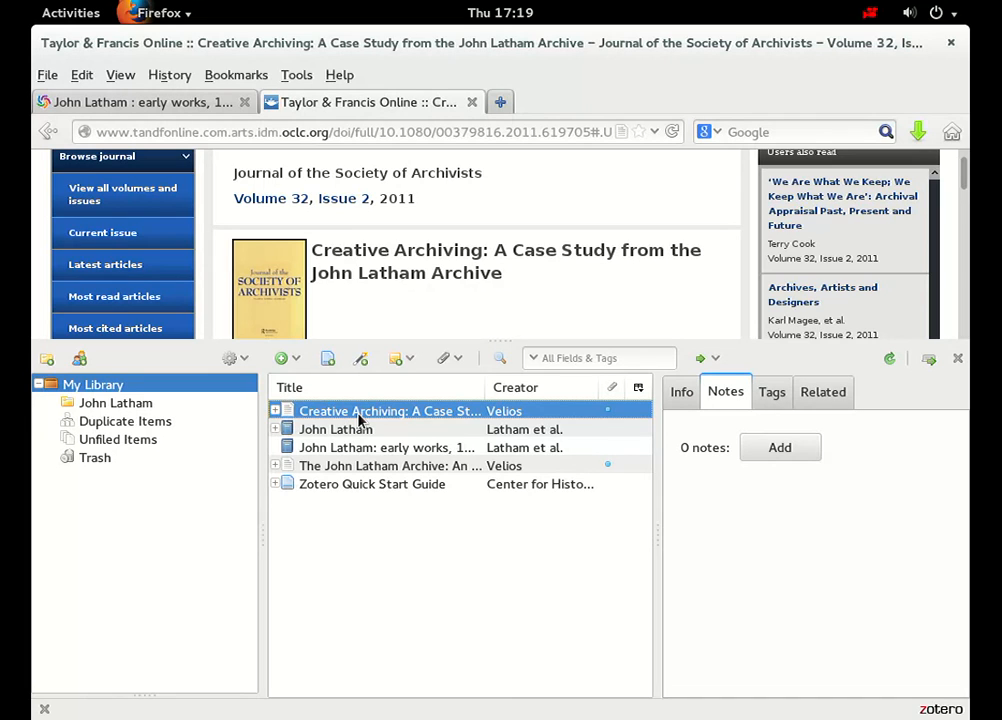
pyautogui.keyDown('shift'); pyautogui.click(351, 488); pyautogui.keyUp('shift')
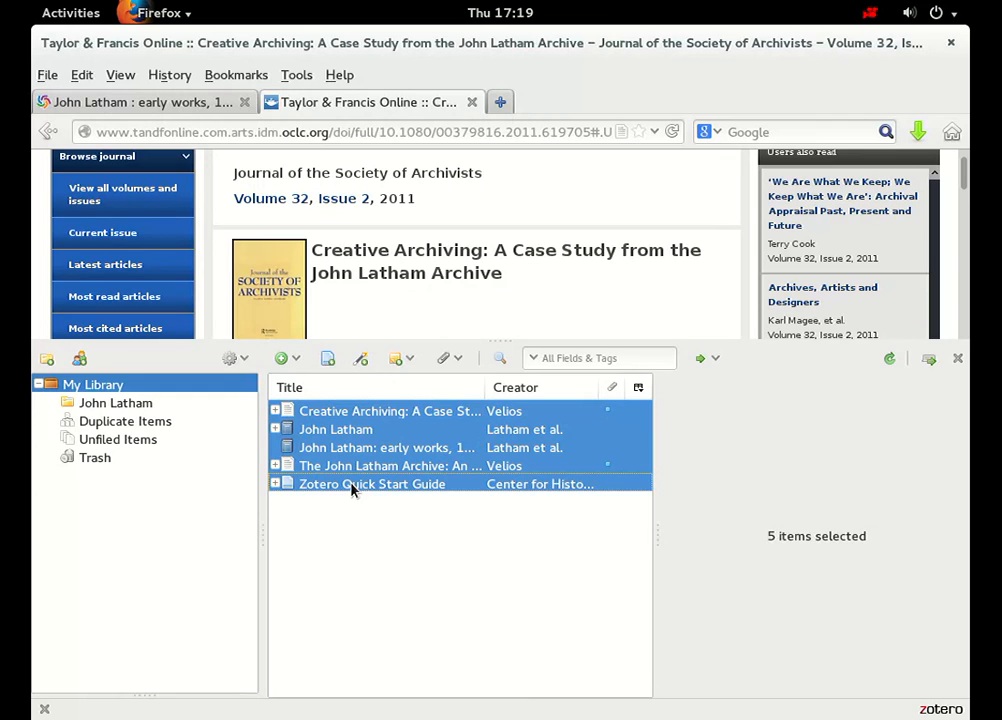
pyautogui.keyDown('ctrl'); pyautogui.click(351, 488); pyautogui.keyUp('ctrl')
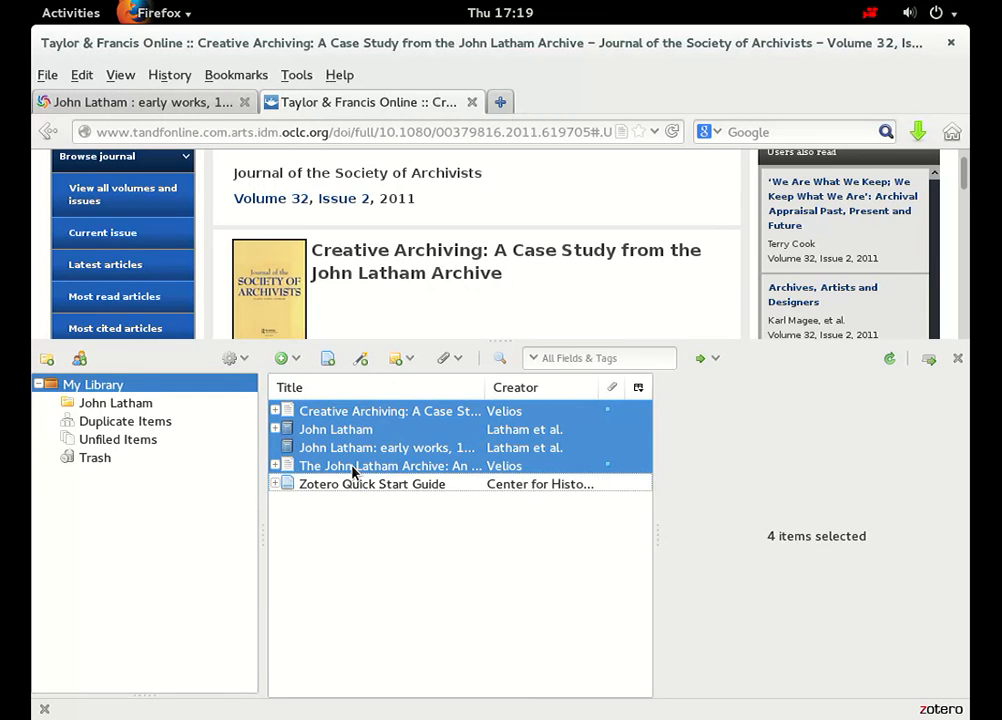
pyautogui.rightClick(351, 466)
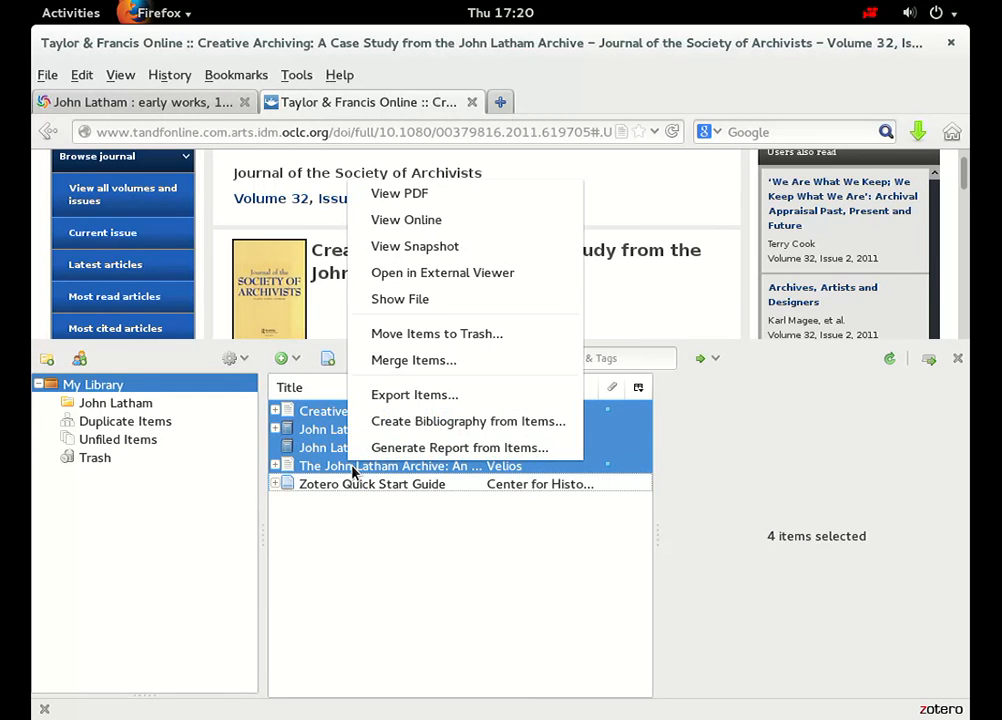
pyautogui.click(423, 395)
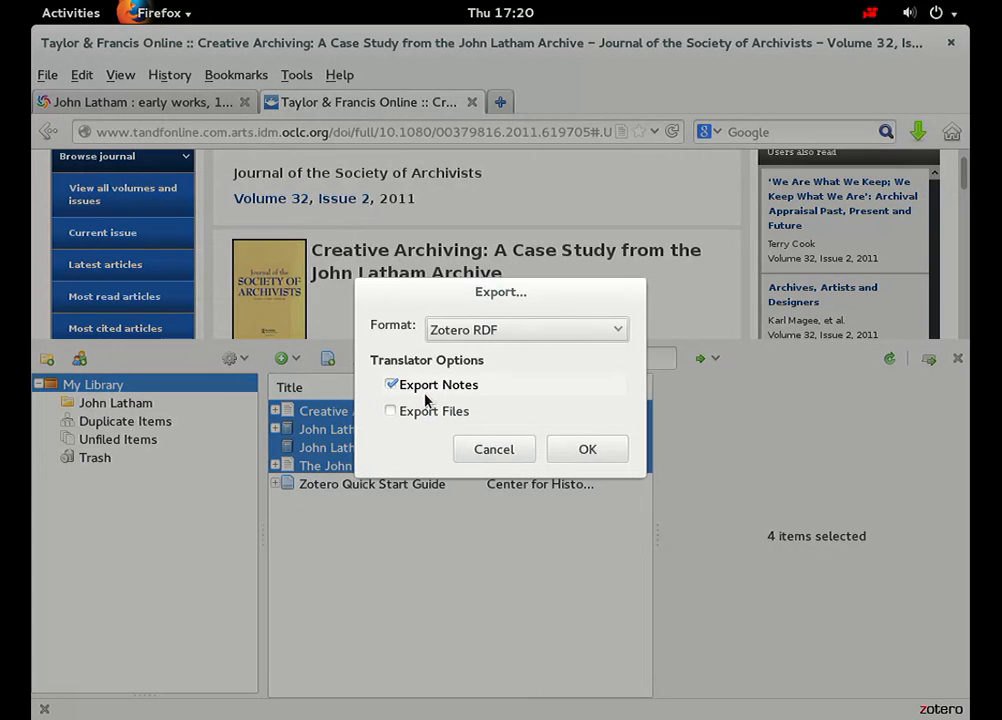
pyautogui.click(490, 334)
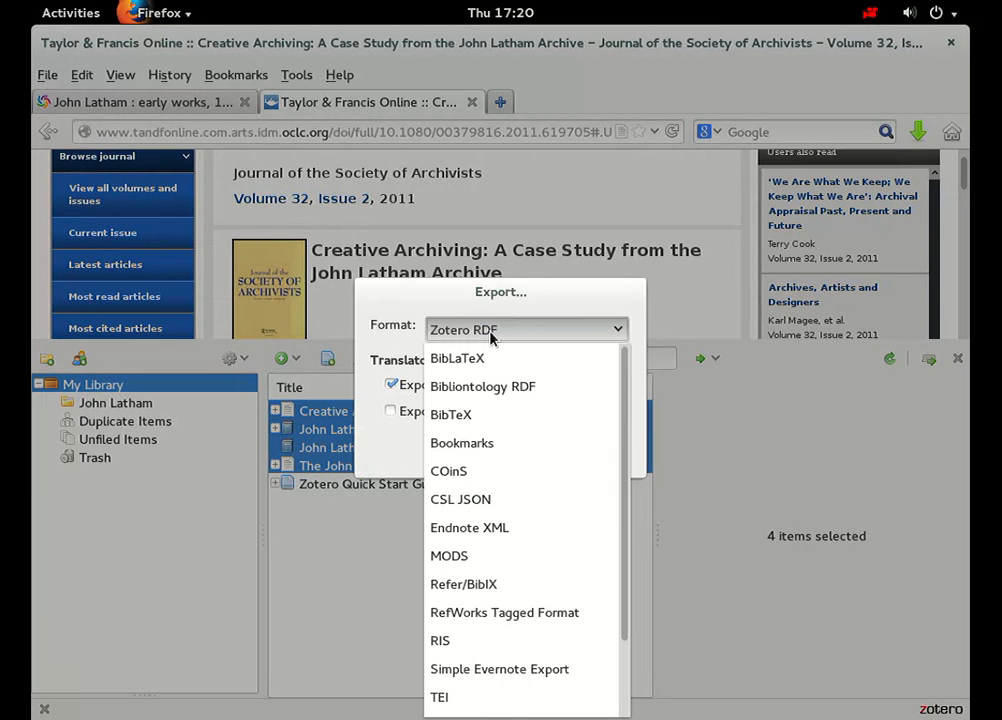
pyautogui.click(483, 414)
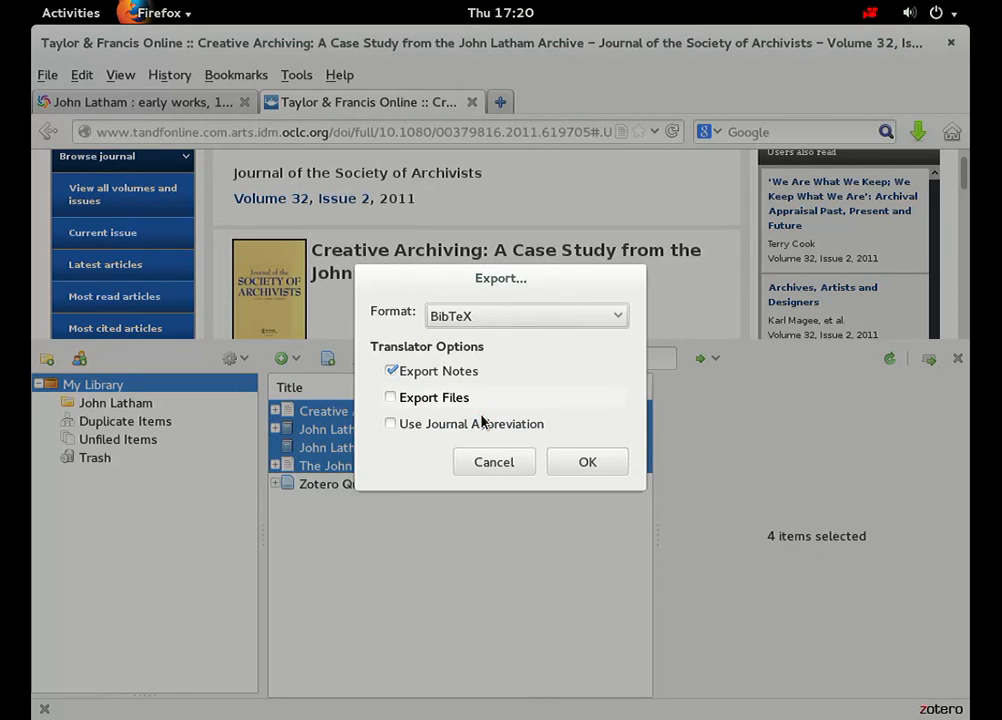
# Accept the export options and save the exported references as john-latham.bib in the Downloads folder
pyautogui.click(588, 463)
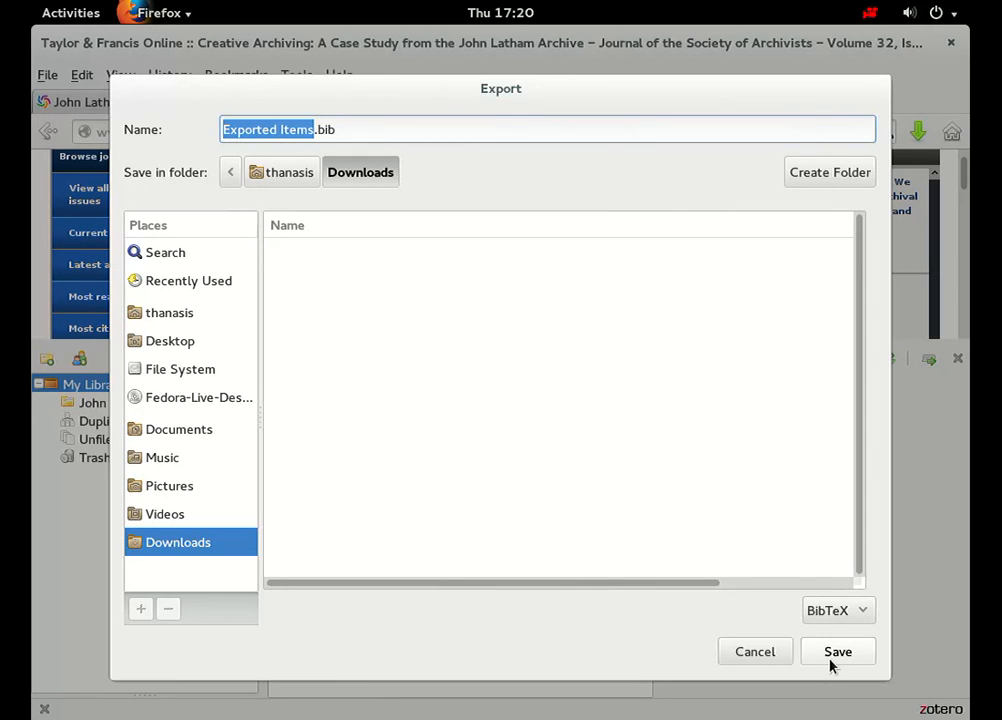
pyautogui.click(316, 130)
pyautogui.hotkey('shift', 'Home')
pyautogui.write('john-latham')
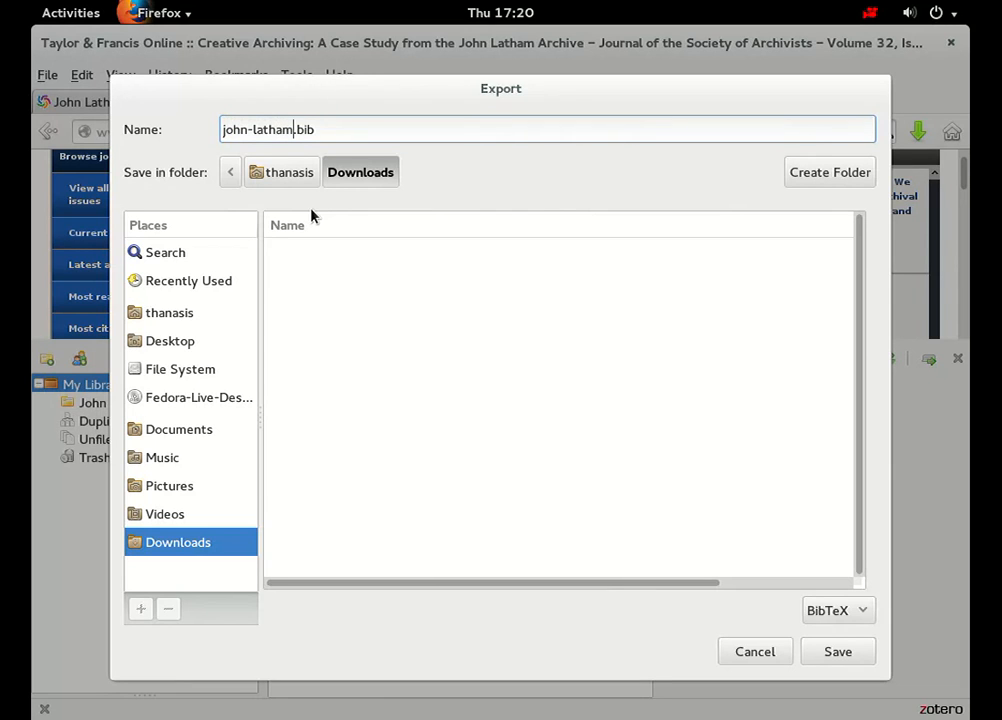
pyautogui.click(838, 652)
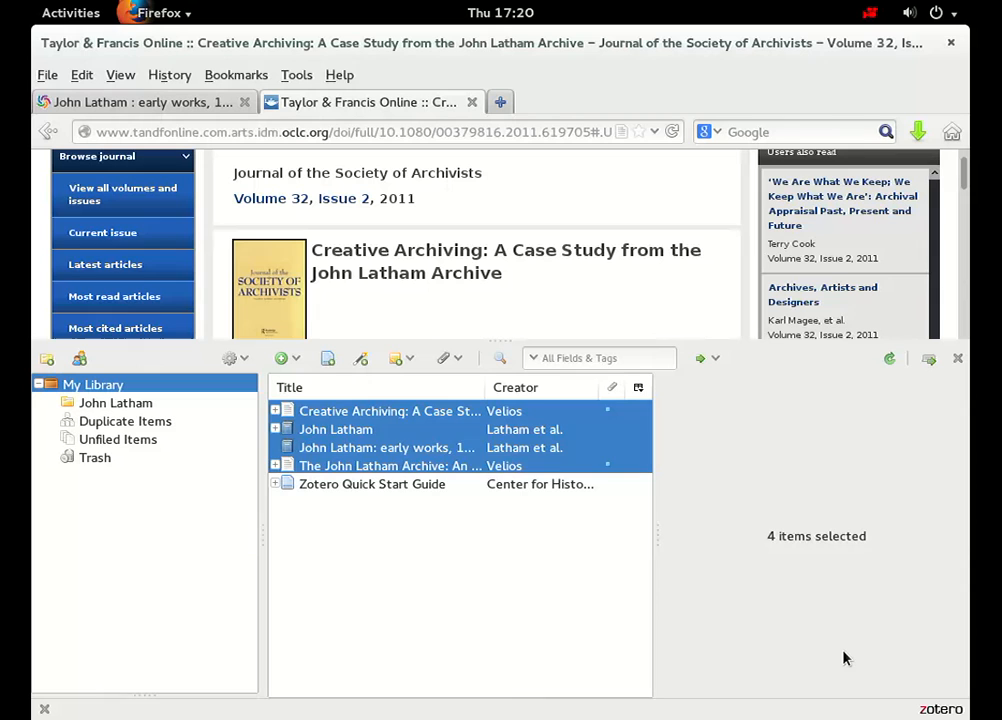